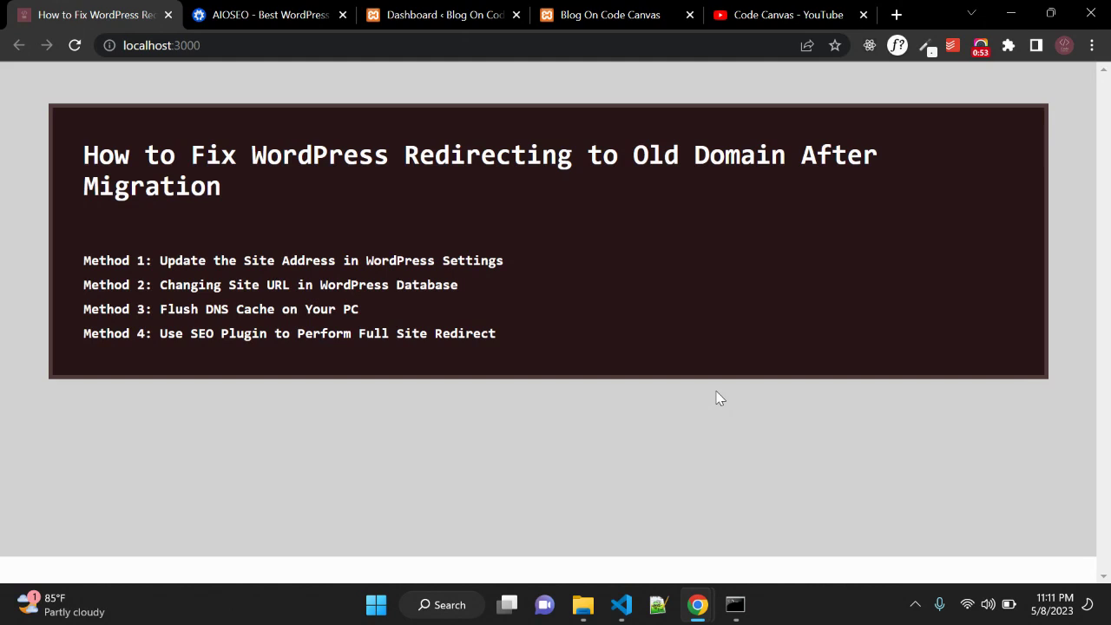
Switch to the Blog On Code Canvas WordPress admin dashboard tab.
click(460, 15)
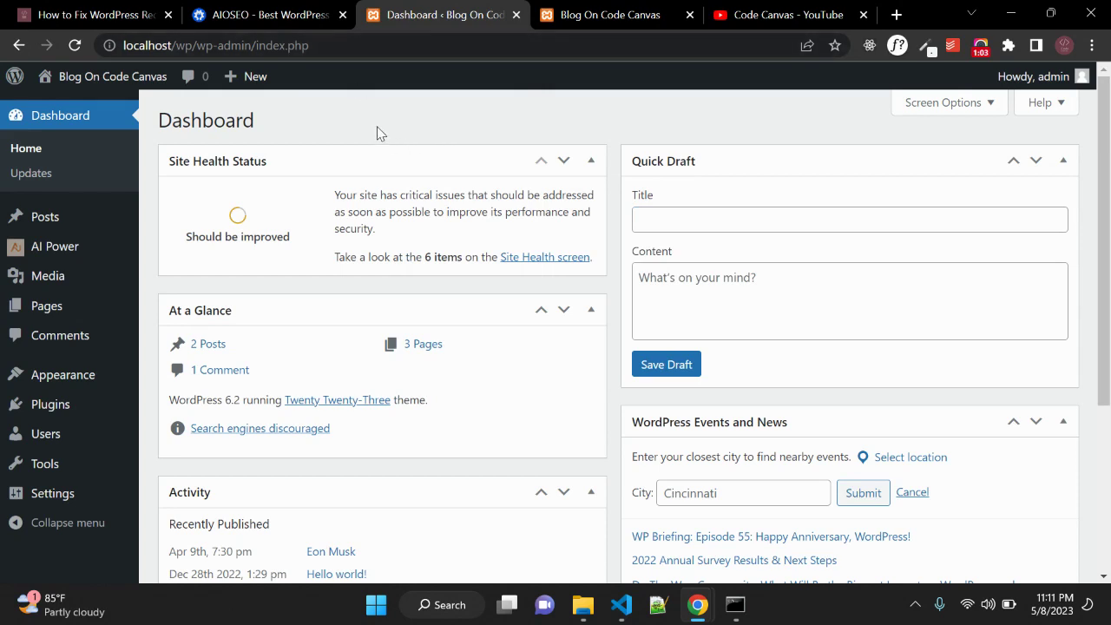
Confirm the dashboard and front page both load, then open Settings > General.
drag(322, 47, 146, 55)
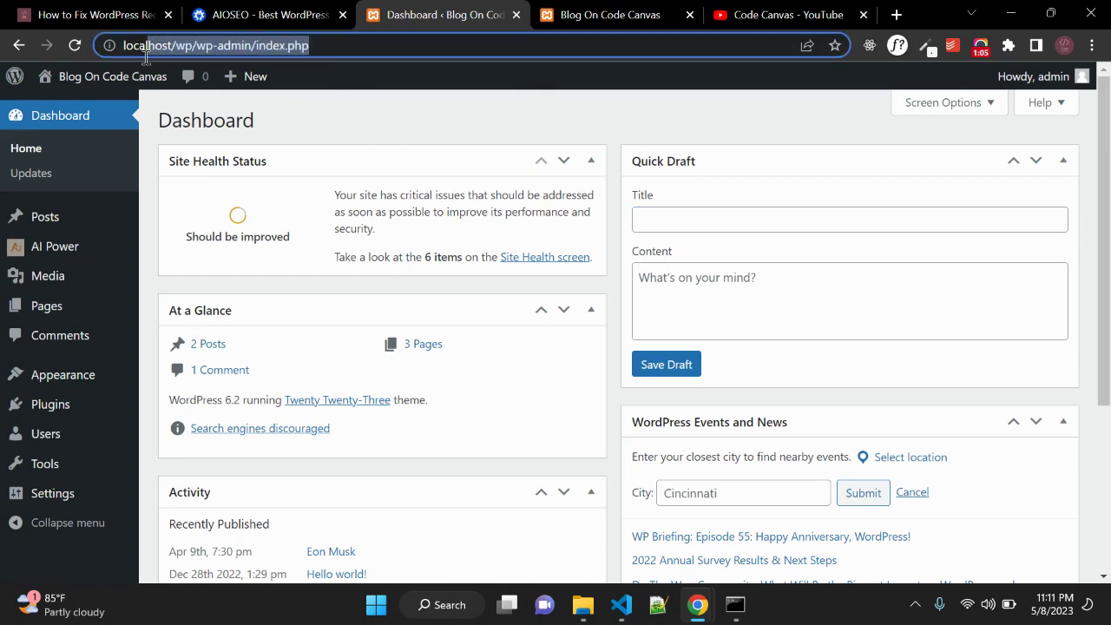
click(319, 124)
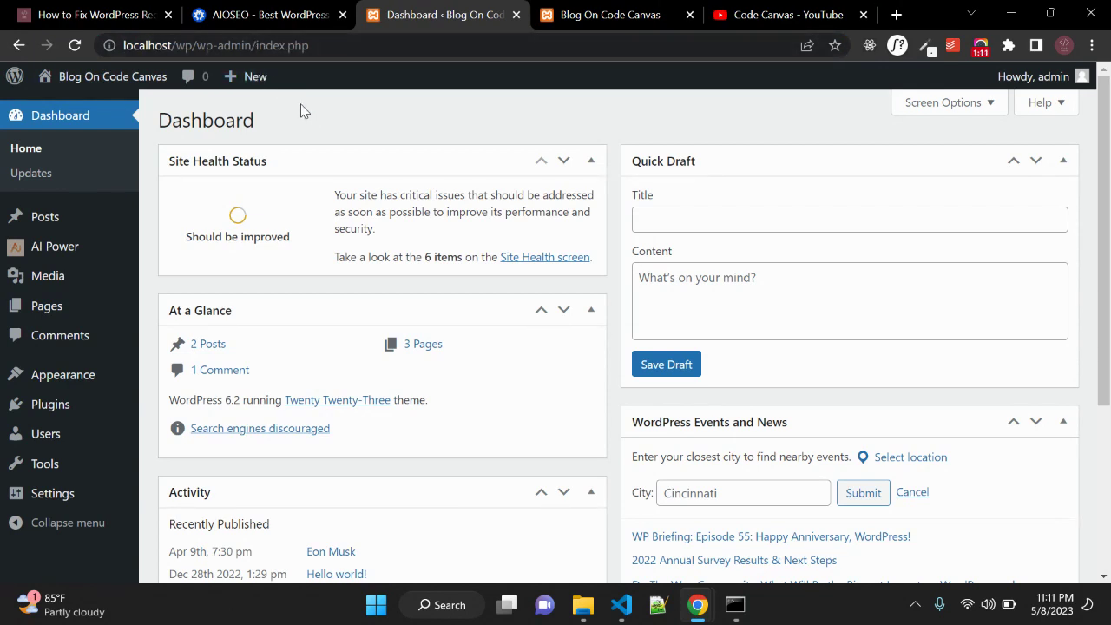
click(598, 12)
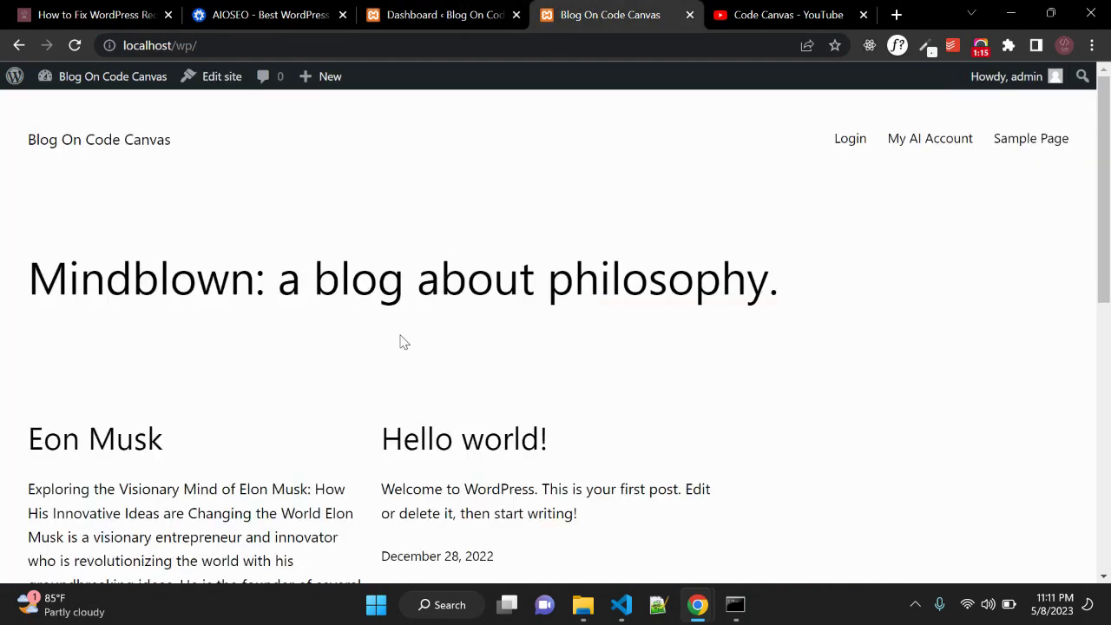
click(441, 17)
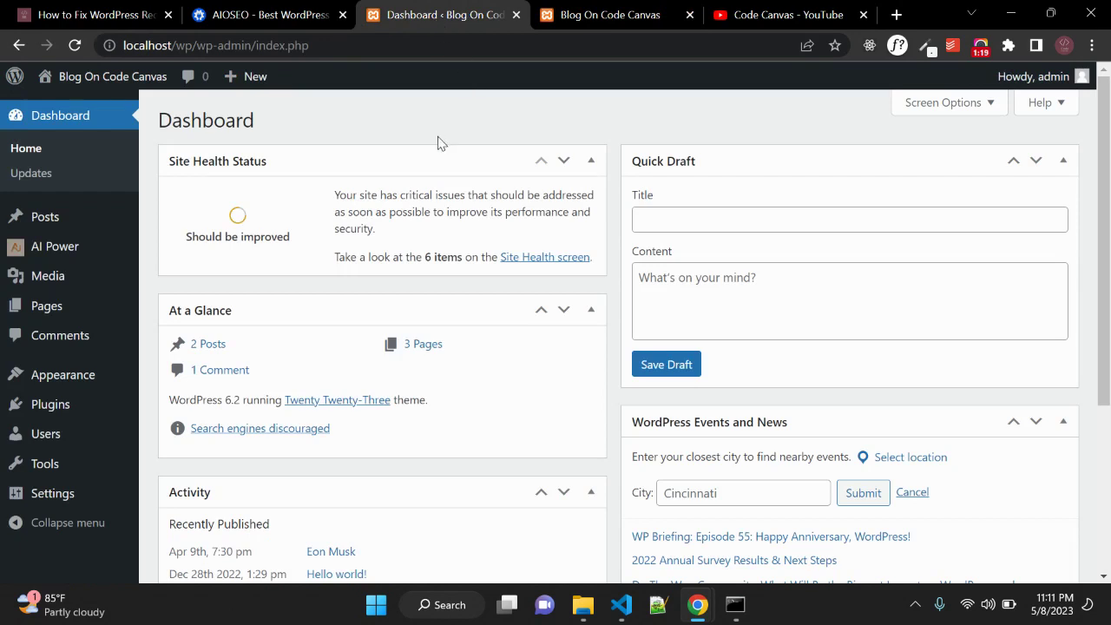
mouse_move(84, 502)
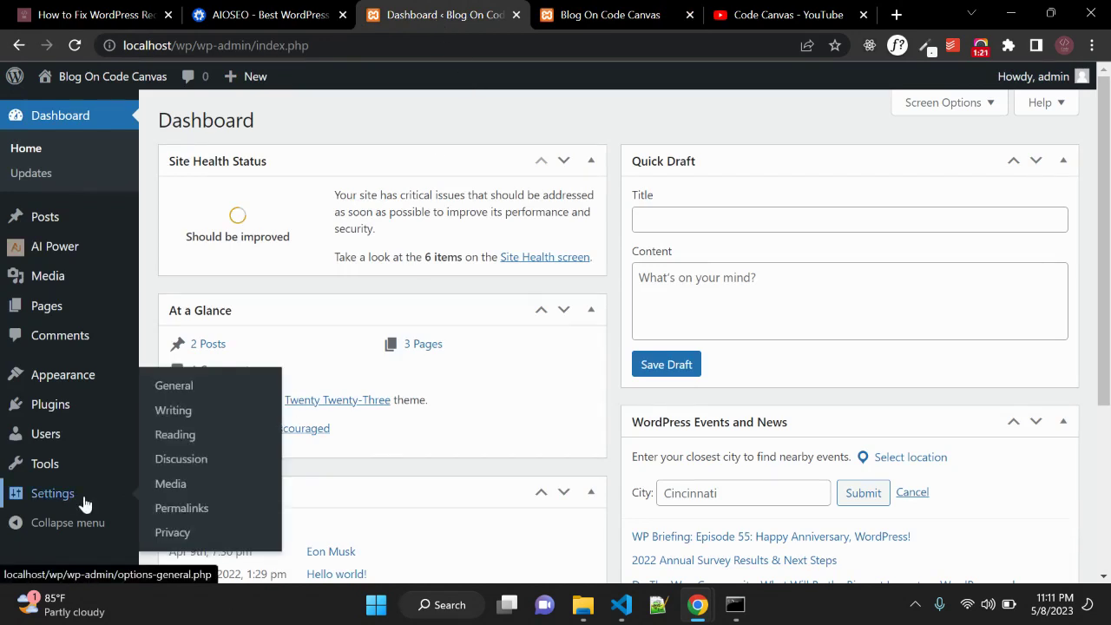
click(187, 387)
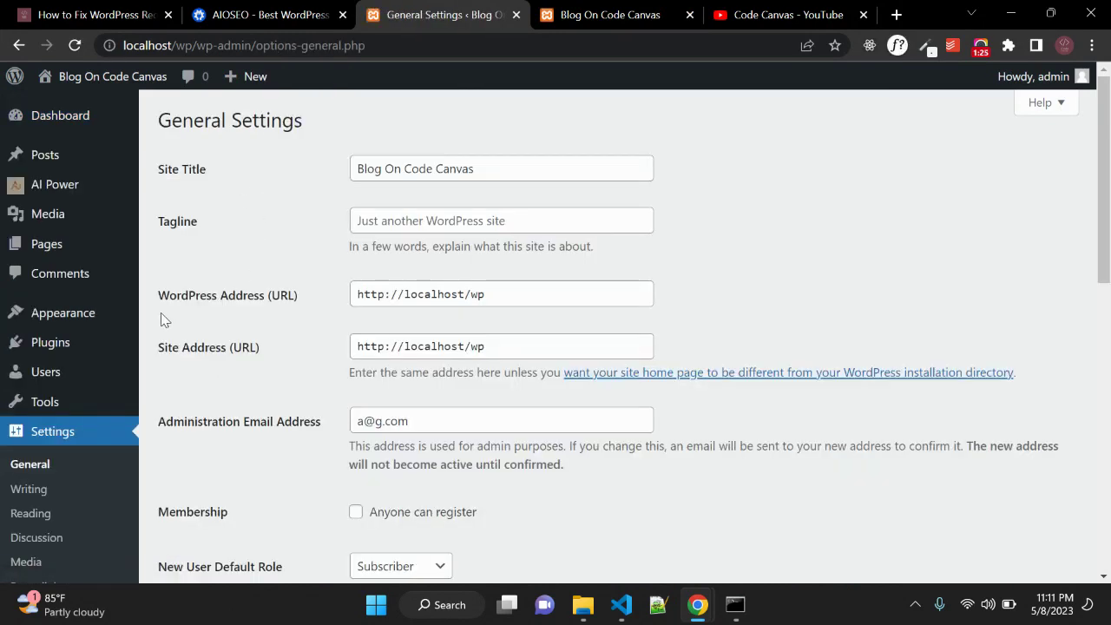
drag(154, 301, 265, 303)
click(254, 328)
drag(156, 349, 243, 375)
click(241, 376)
drag(192, 45, 121, 45)
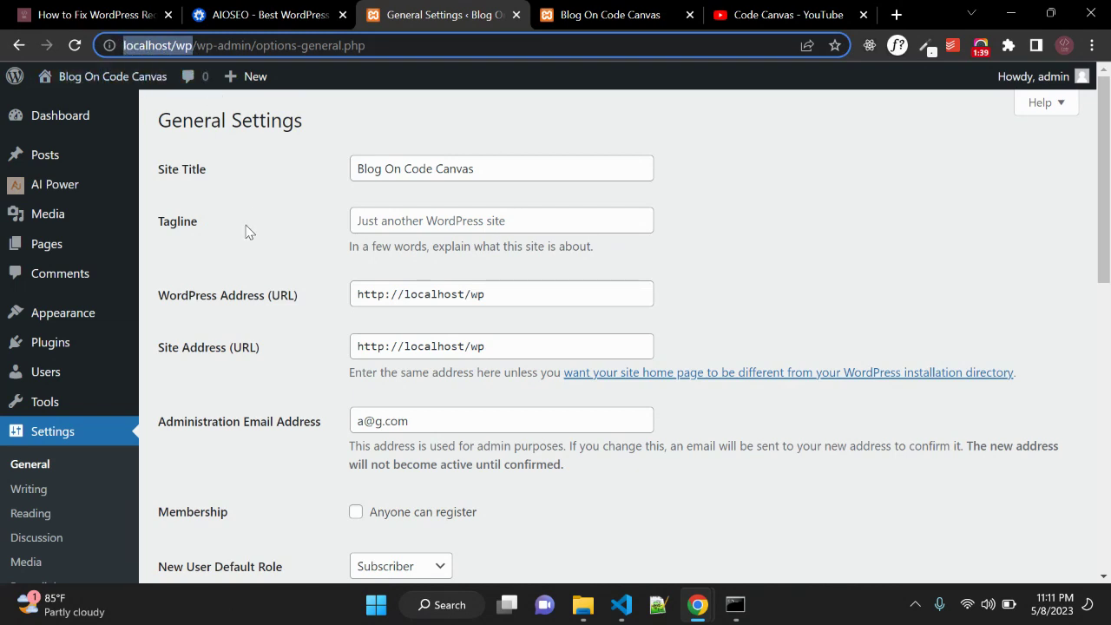
drag(507, 288, 321, 290)
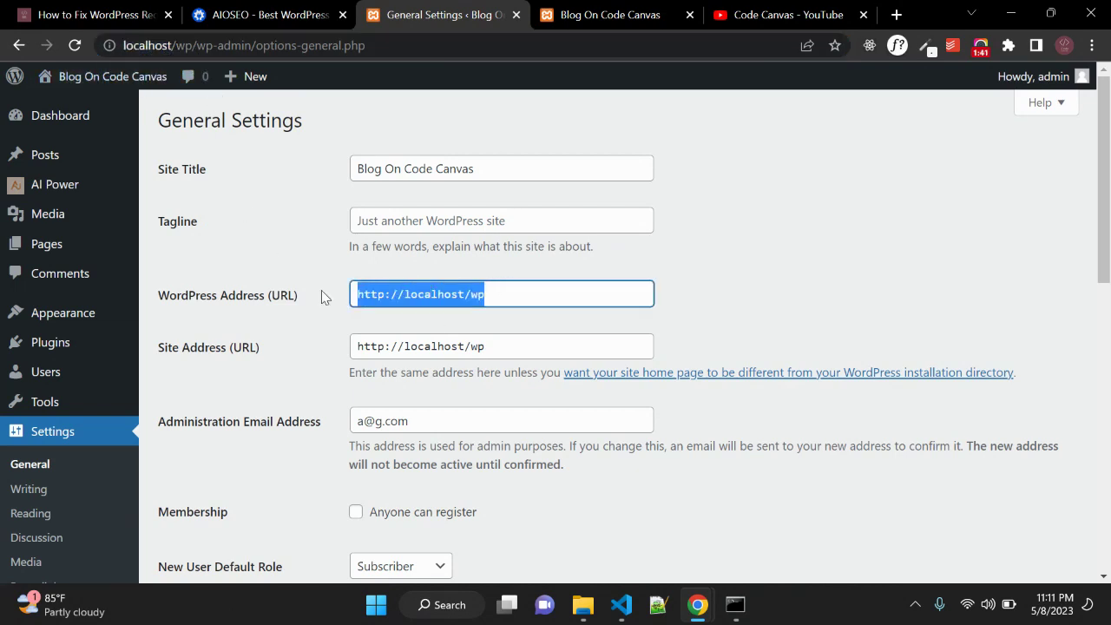
click(279, 365)
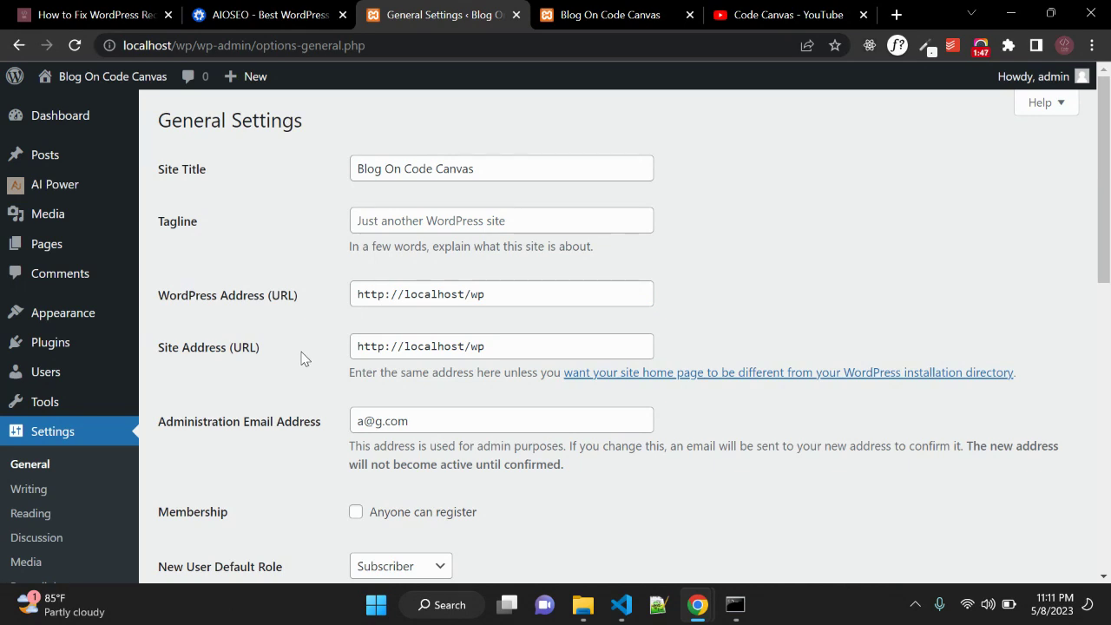
scroll(301, 359, down, 10)
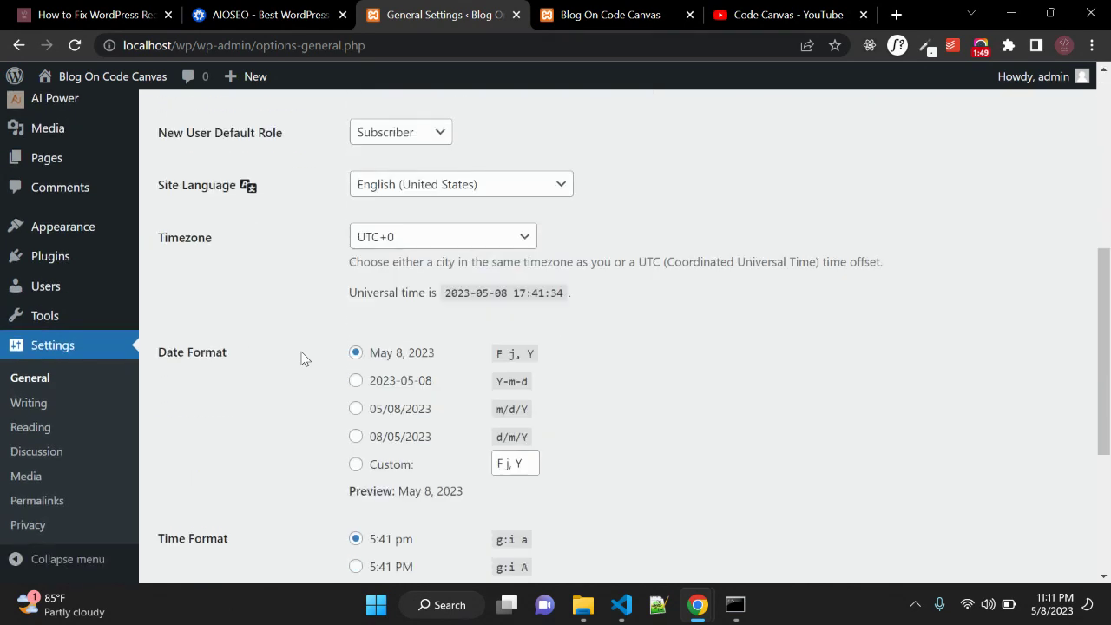
click(202, 493)
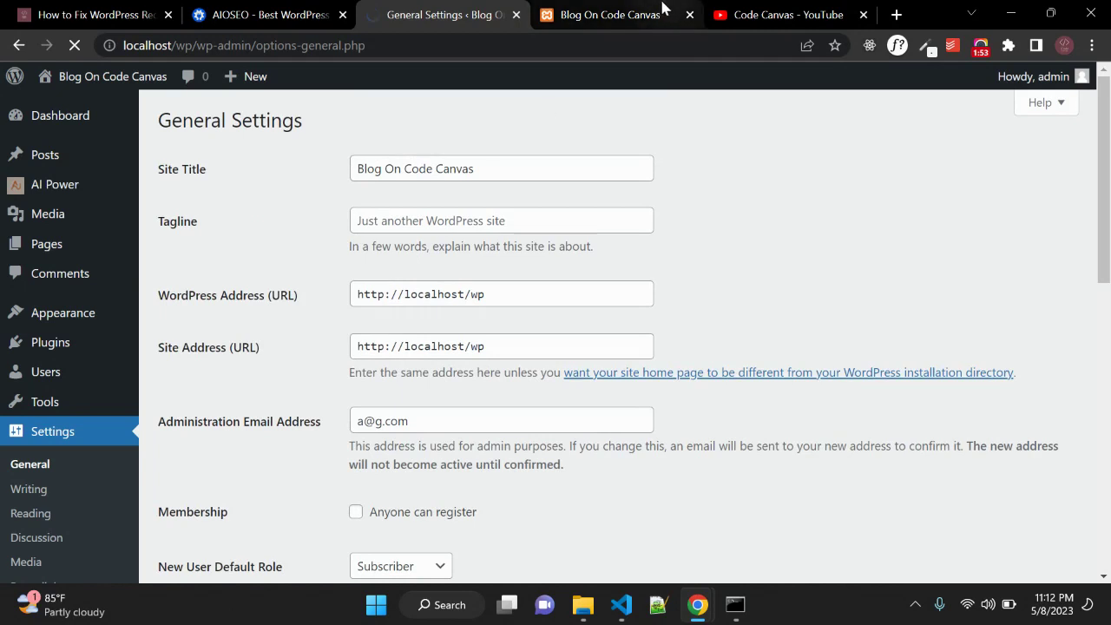
Reload the site's front page, recheck the settings, and return to the tutorial's methods list.
click(610, 15)
click(537, 46)
key(Return)
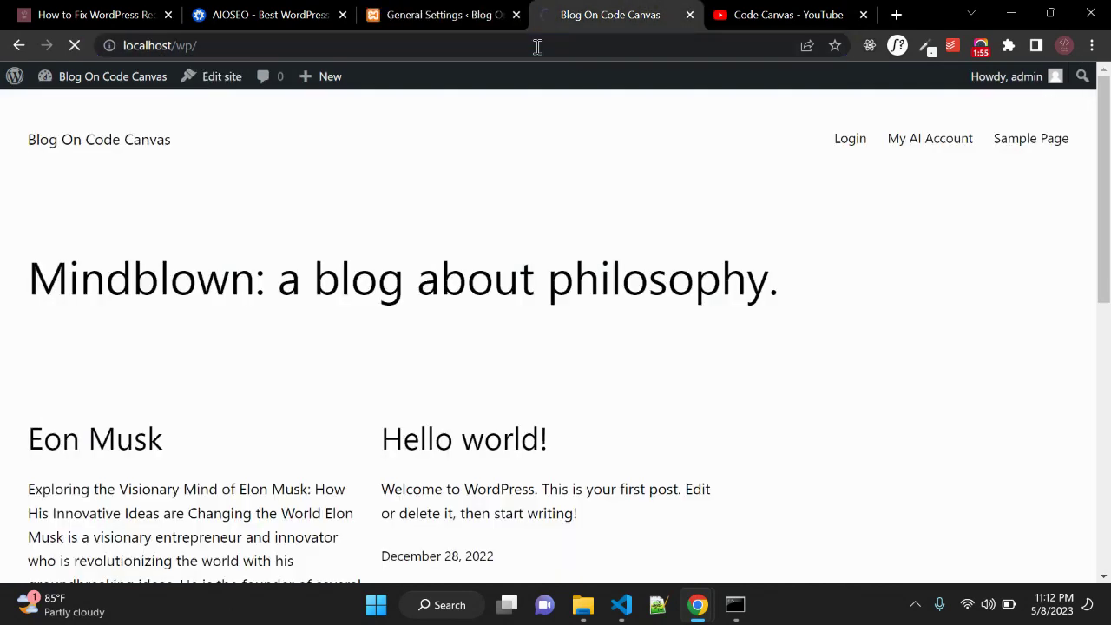
click(449, 16)
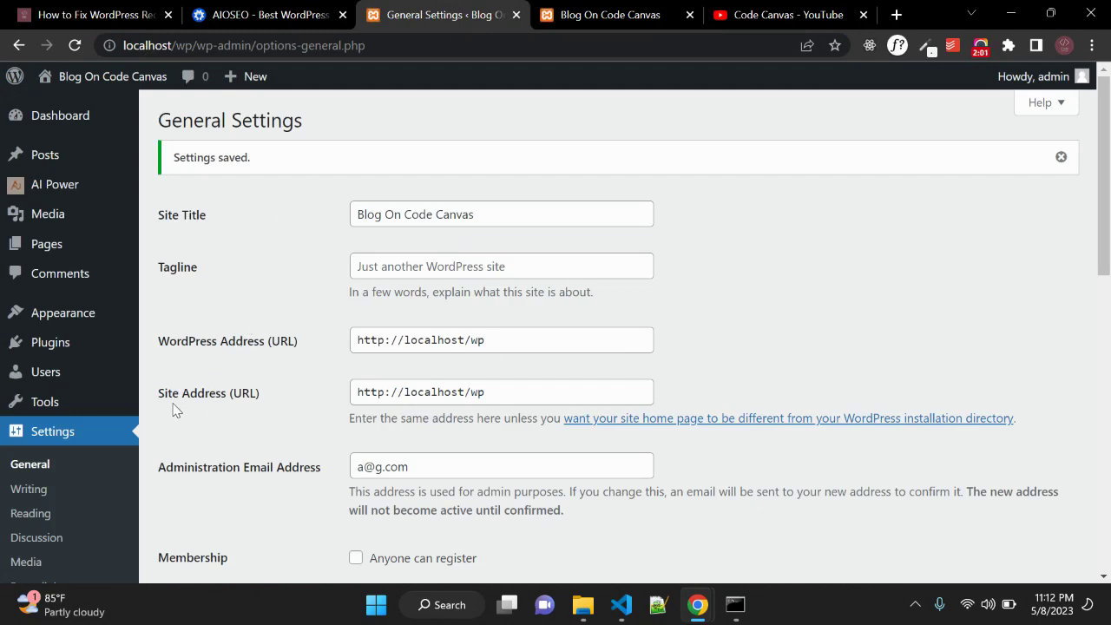
drag(153, 210, 269, 414)
click(274, 426)
click(95, 15)
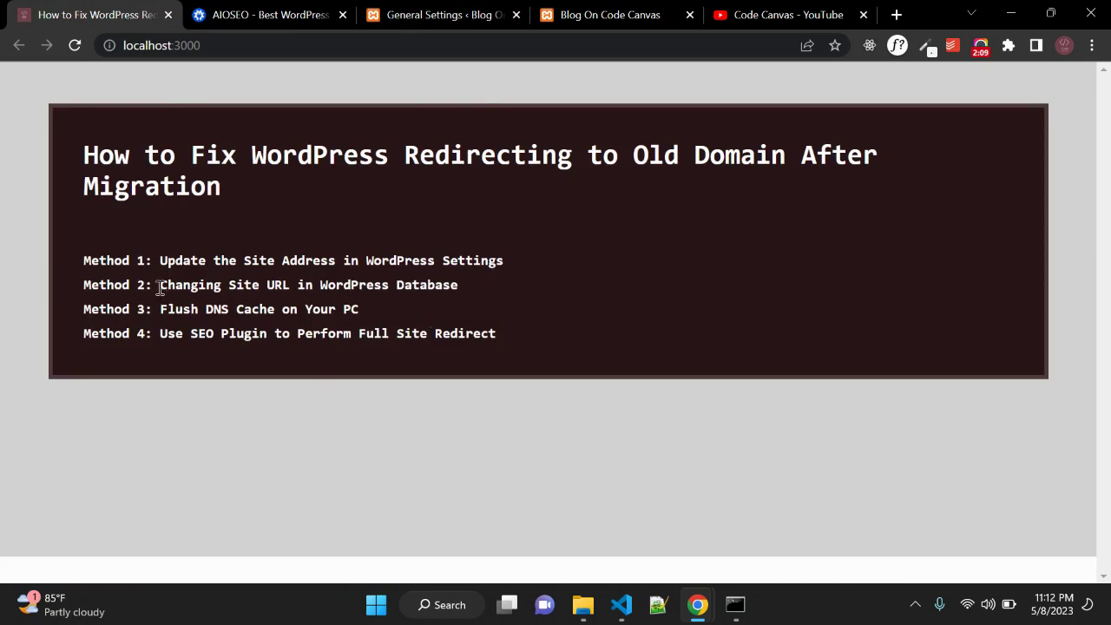
Read Method 2 on changing the site URL, then return to the localhost/wp/wp-admin General Settings page.
drag(160, 286, 482, 289)
click(449, 165)
click(460, 10)
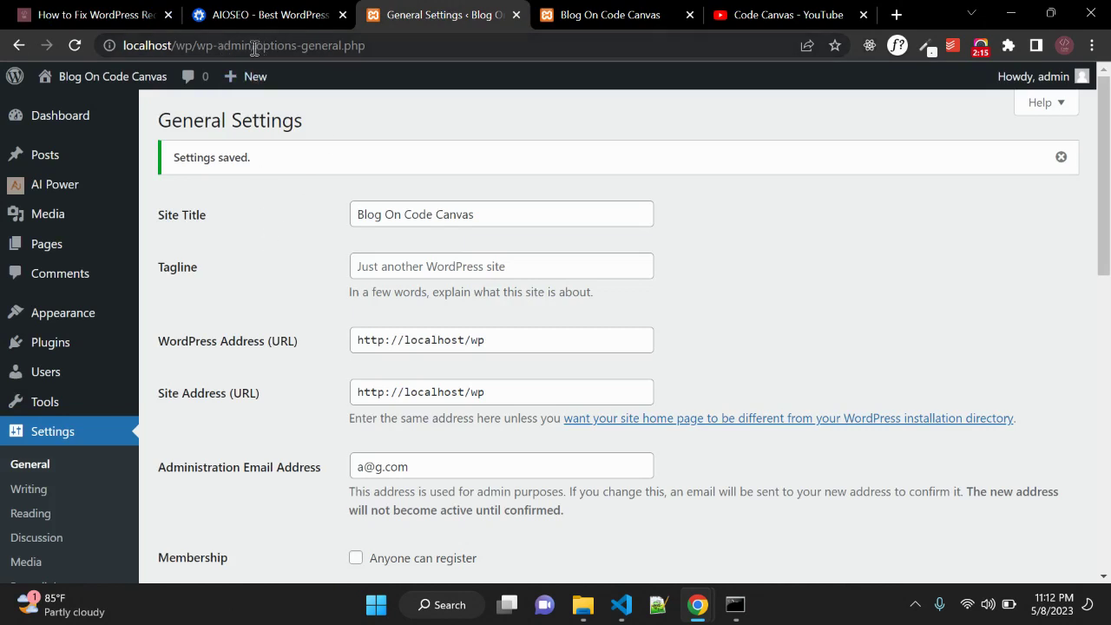
drag(252, 45, 114, 51)
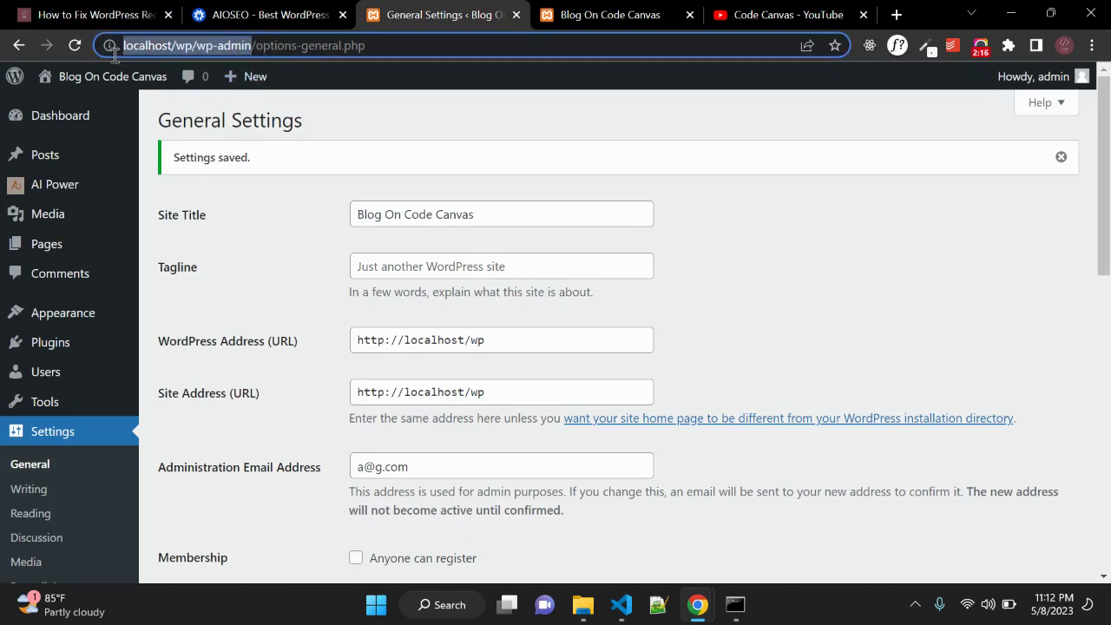
click(264, 213)
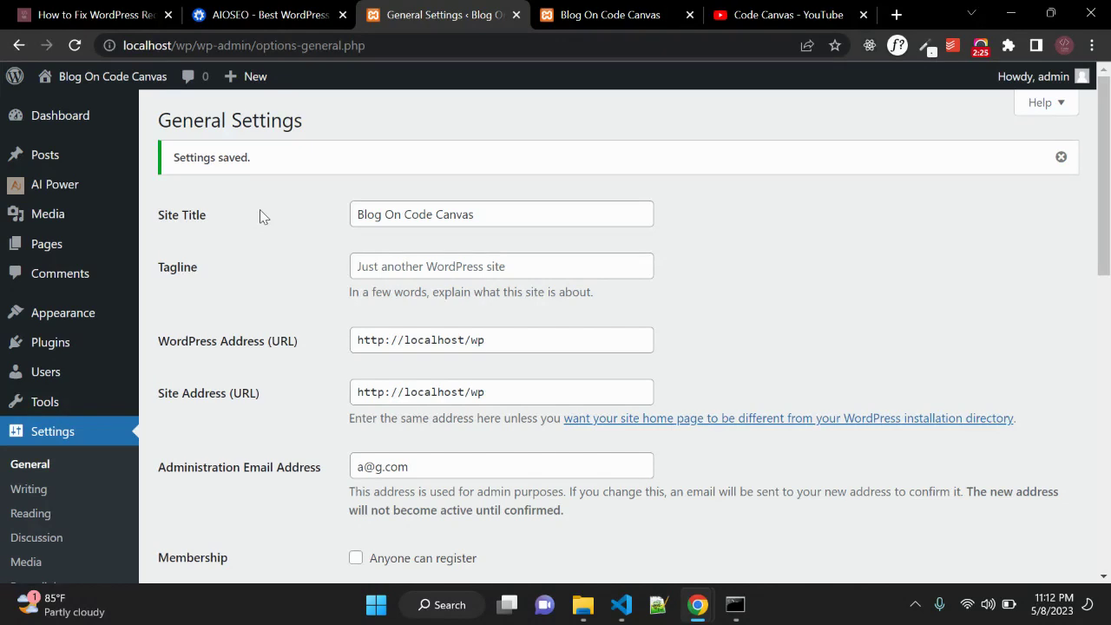
Load localhost/phpmyadmin in a new tab and browse the wp database's wp_options table.
click(895, 16)
text(localhost:)
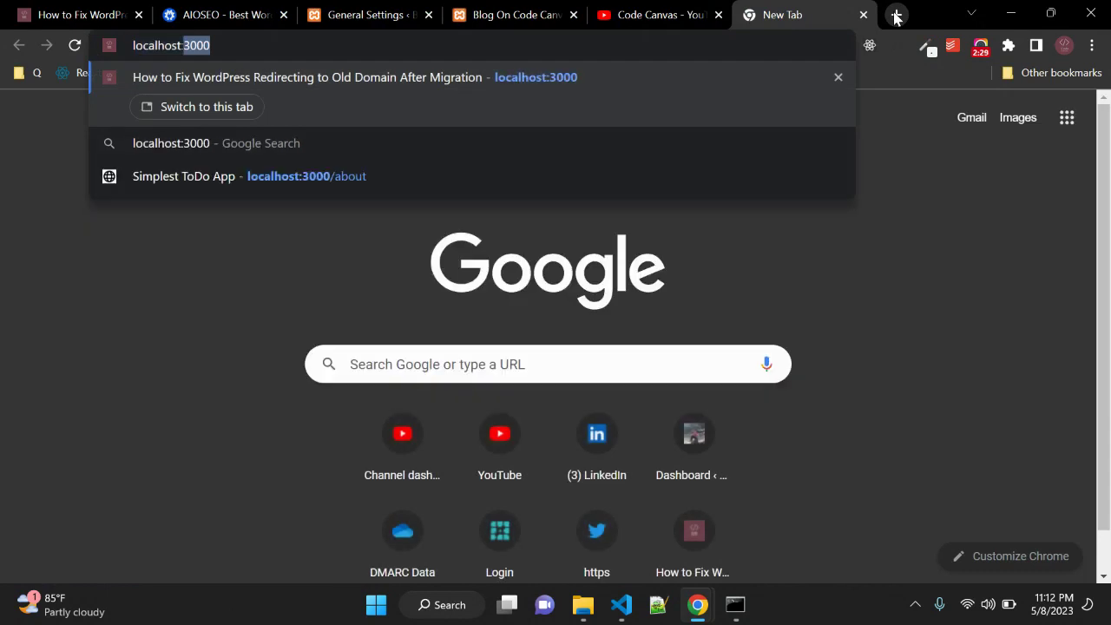
key(BackSpace)
key(BackSpace)
text(/php)
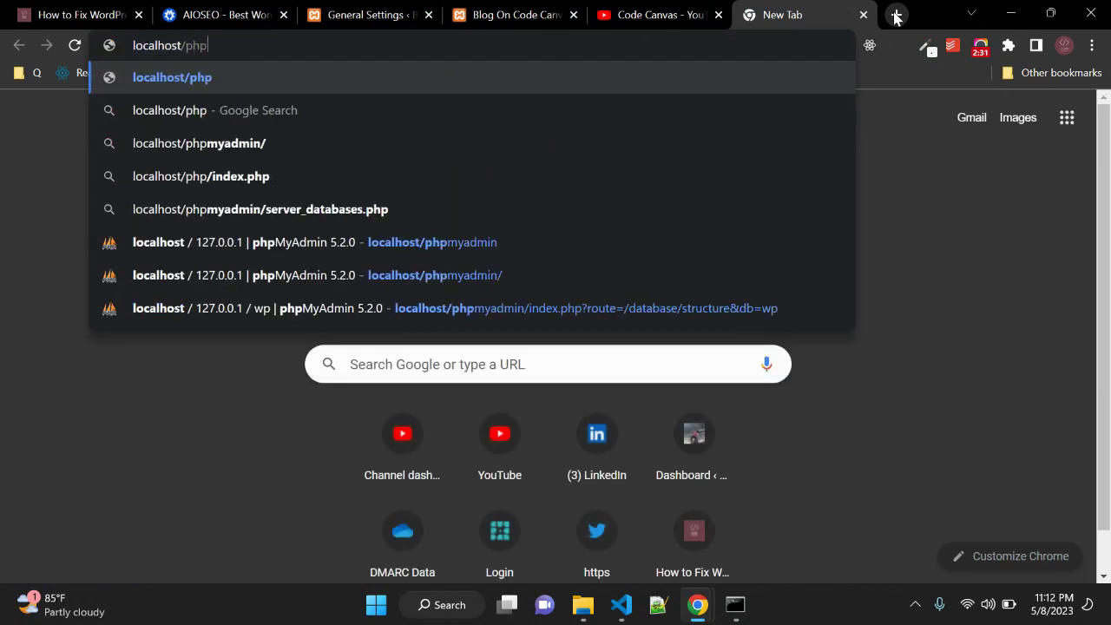
text(myadmin)
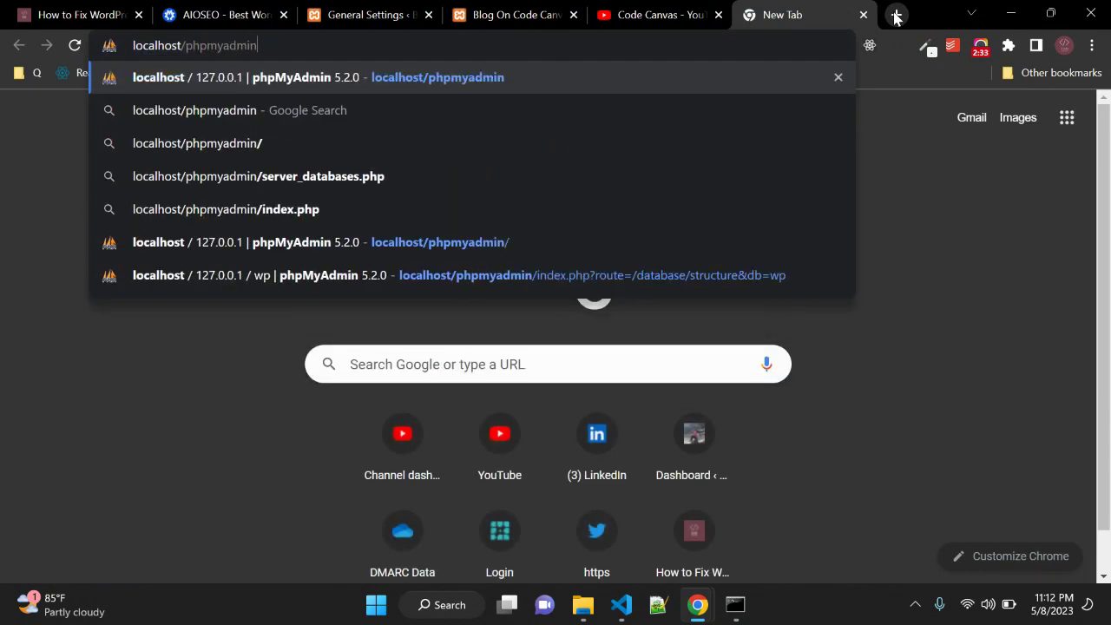
key(Return)
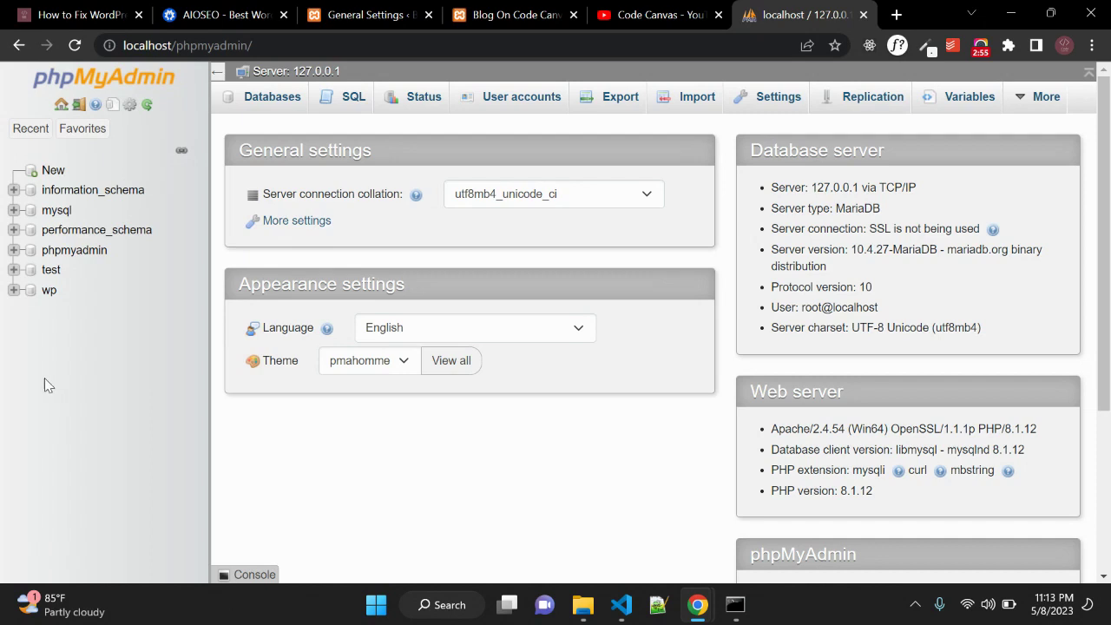
click(49, 292)
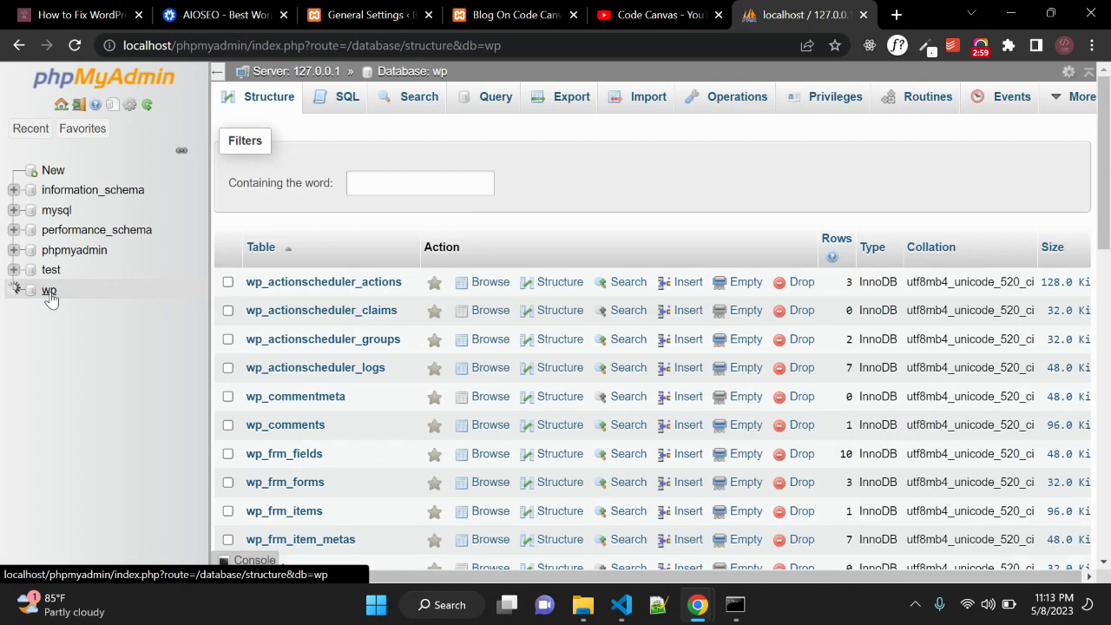
scroll(524, 225, down, 3)
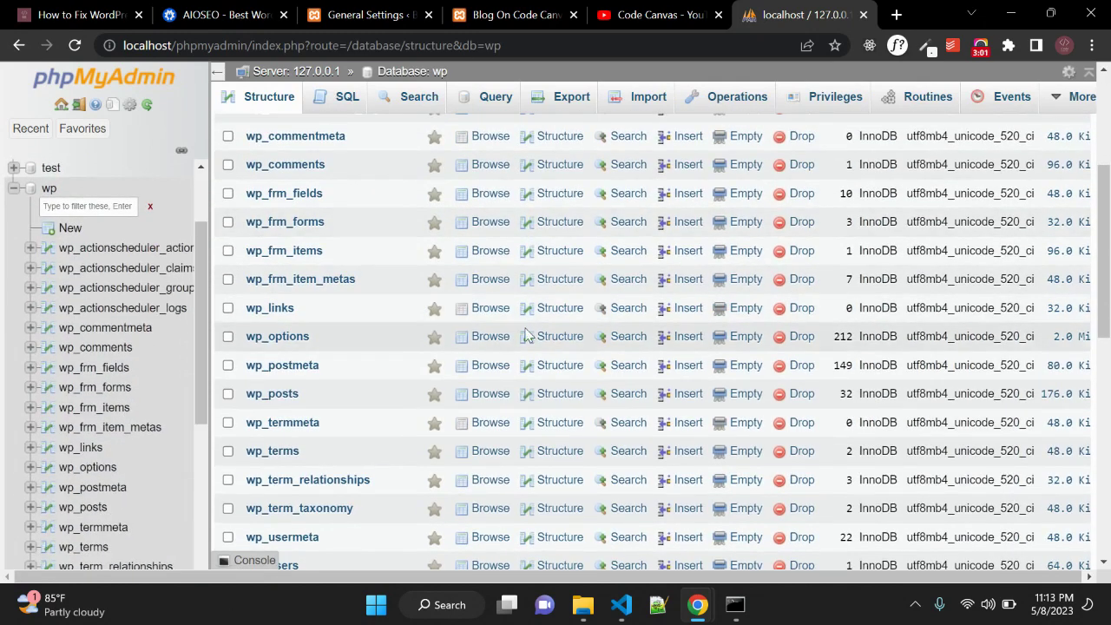
click(288, 338)
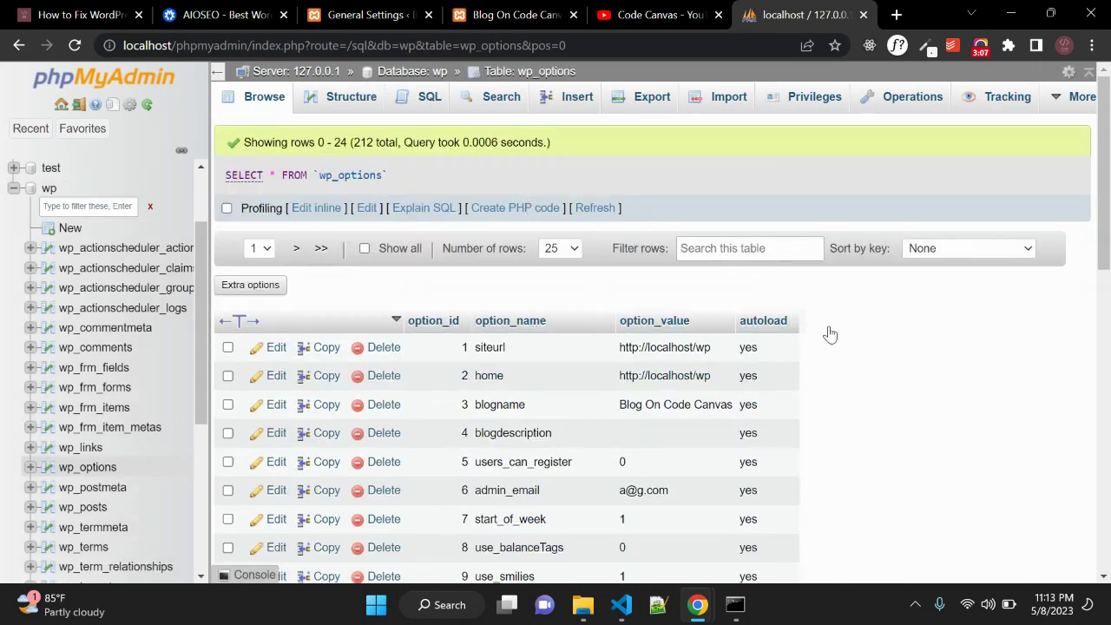
Compare the General Settings addresses against the siteurl and home rows in wp_options.
click(392, 9)
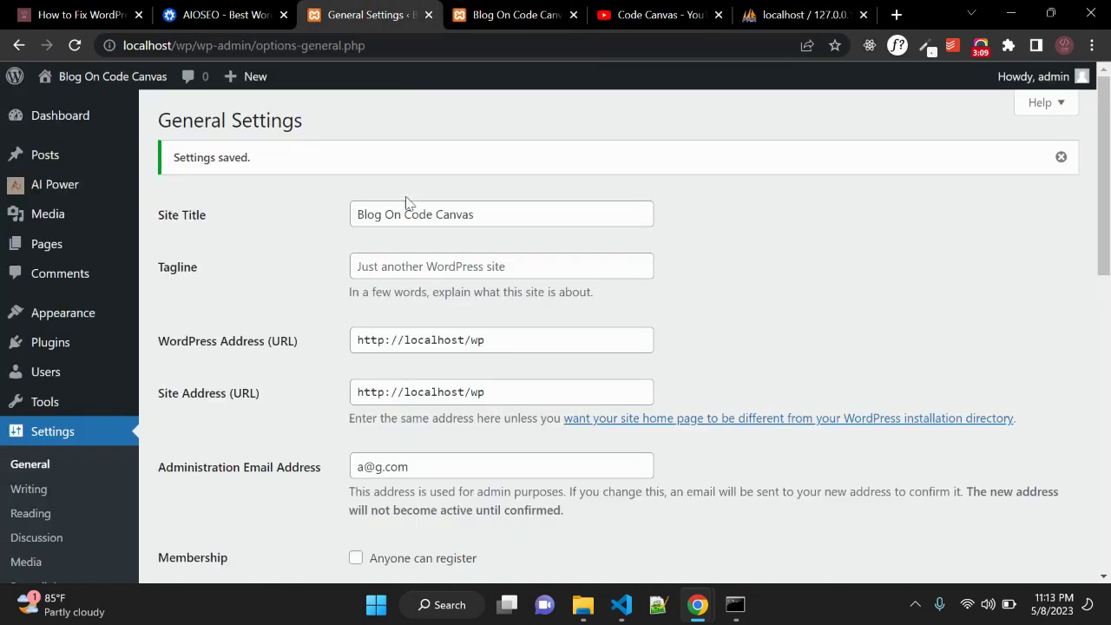
drag(153, 346, 254, 345)
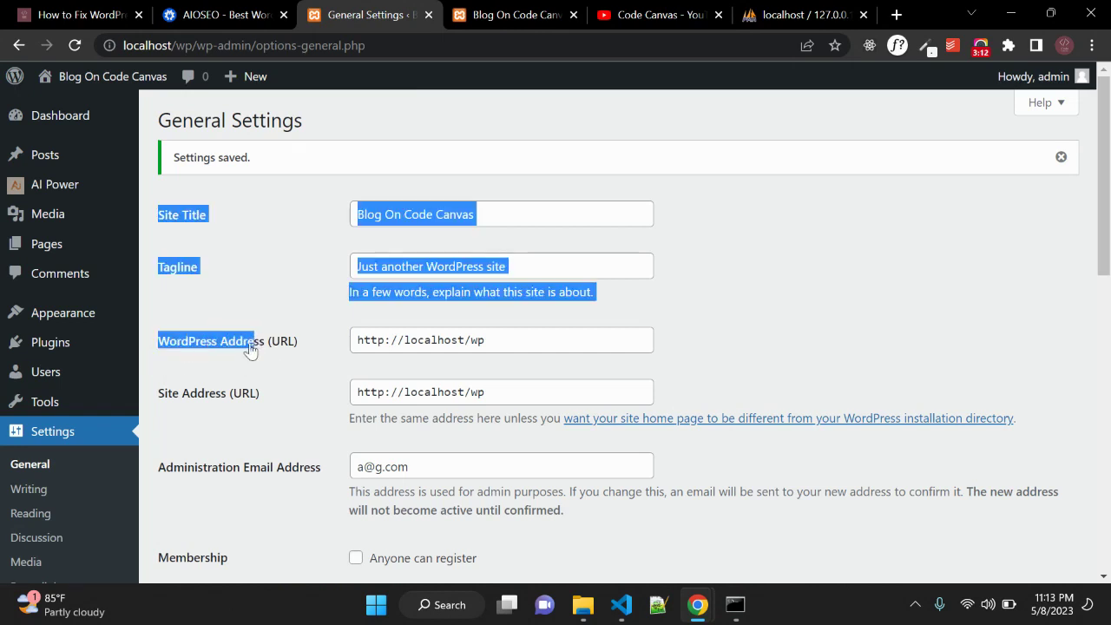
click(155, 393)
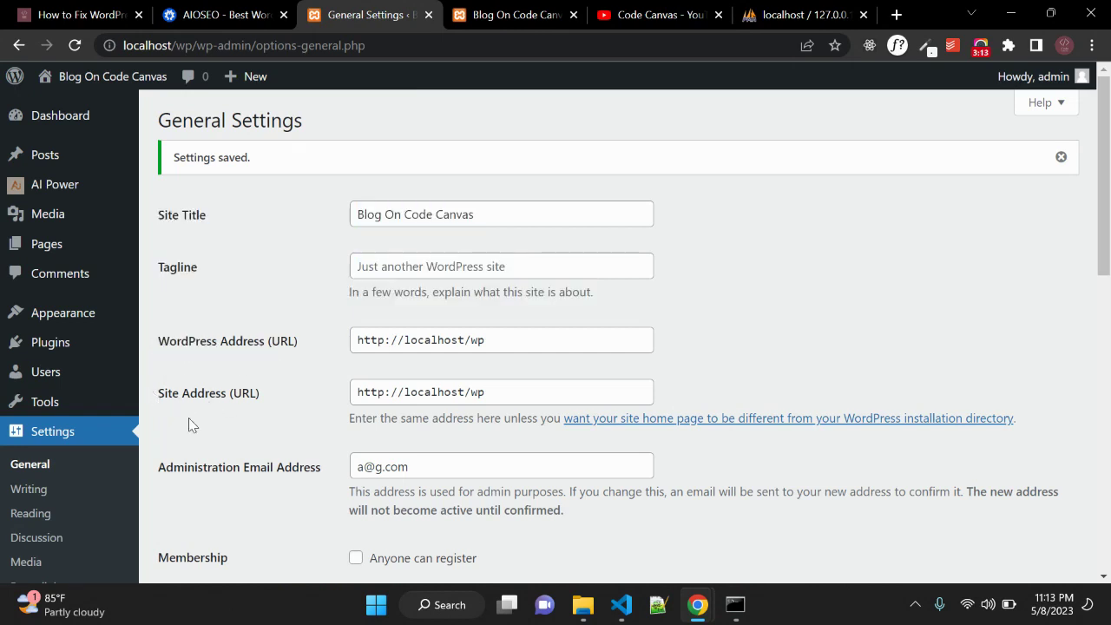
click(811, 10)
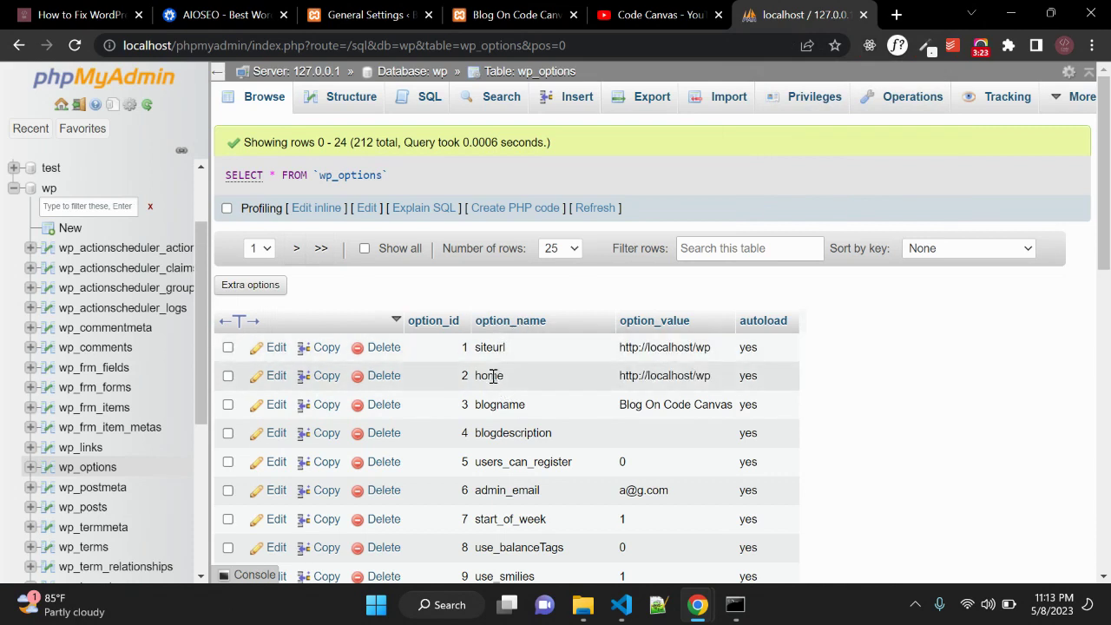
click(386, 14)
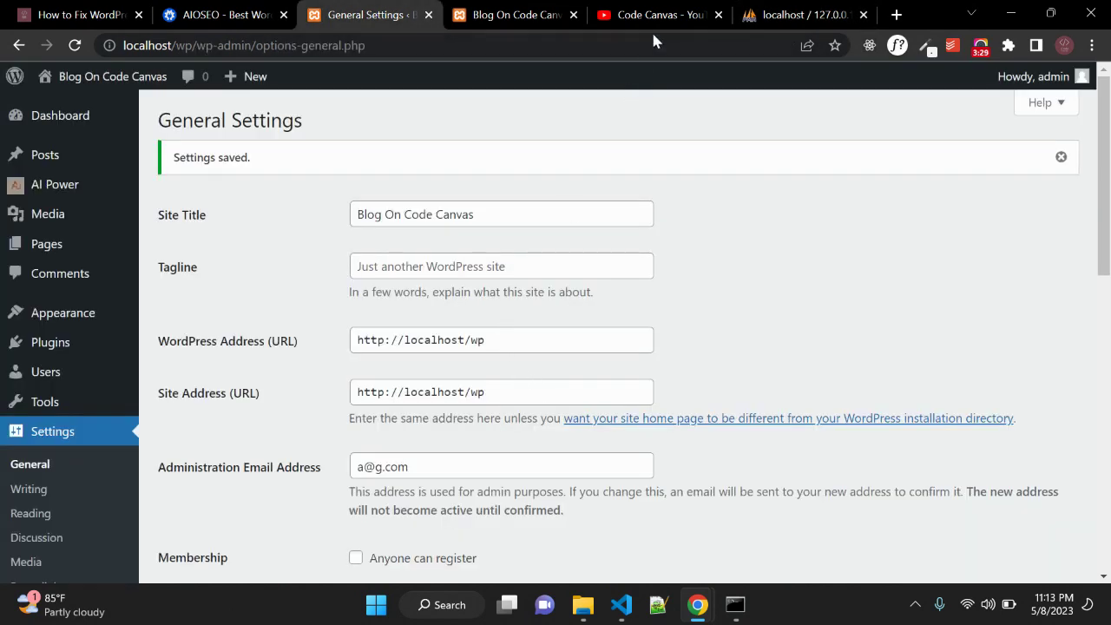
click(790, 12)
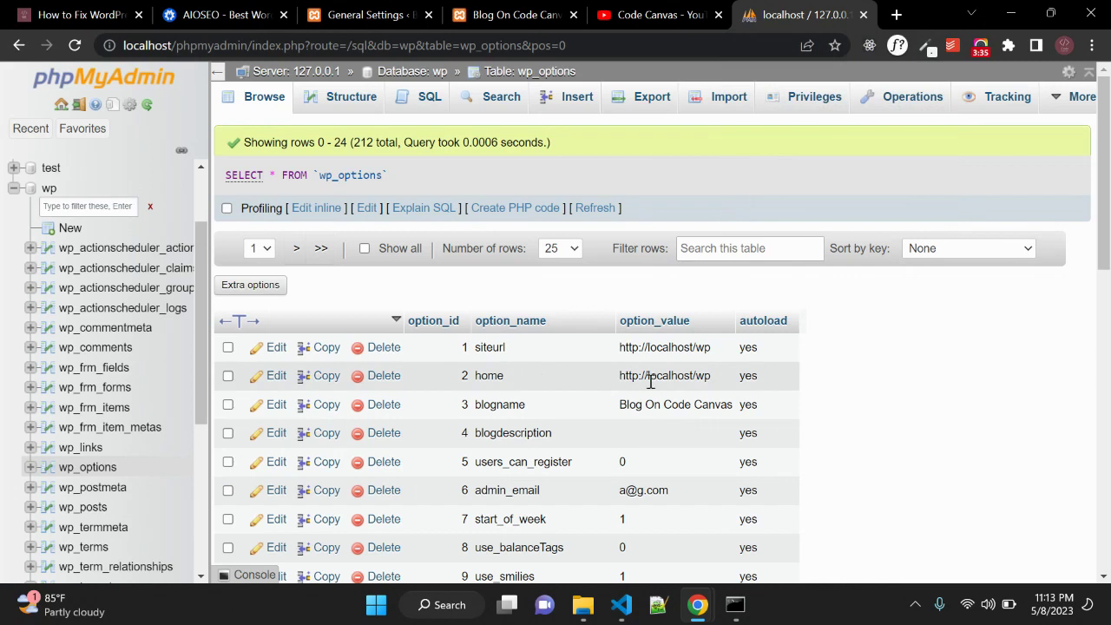
double_click(701, 347)
click(276, 349)
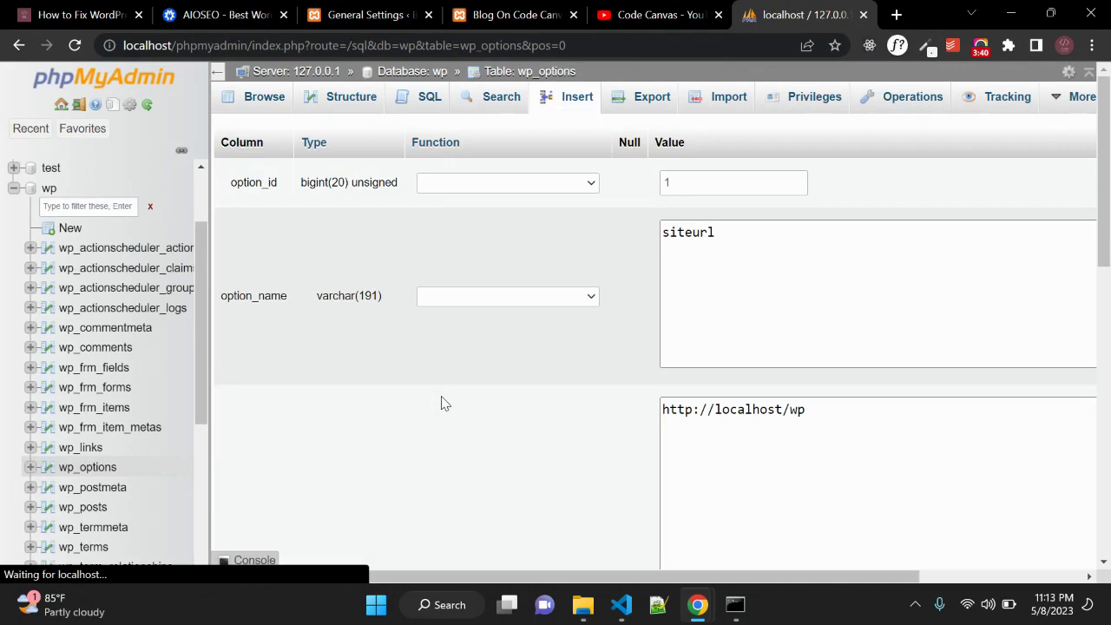
drag(824, 408, 707, 408)
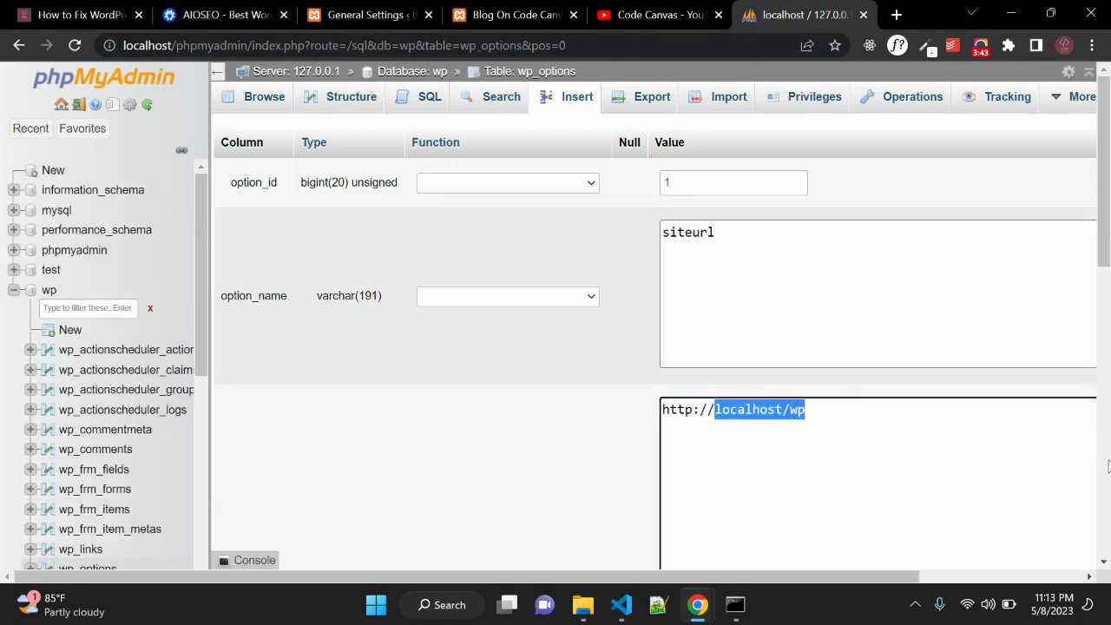
text(//abs)
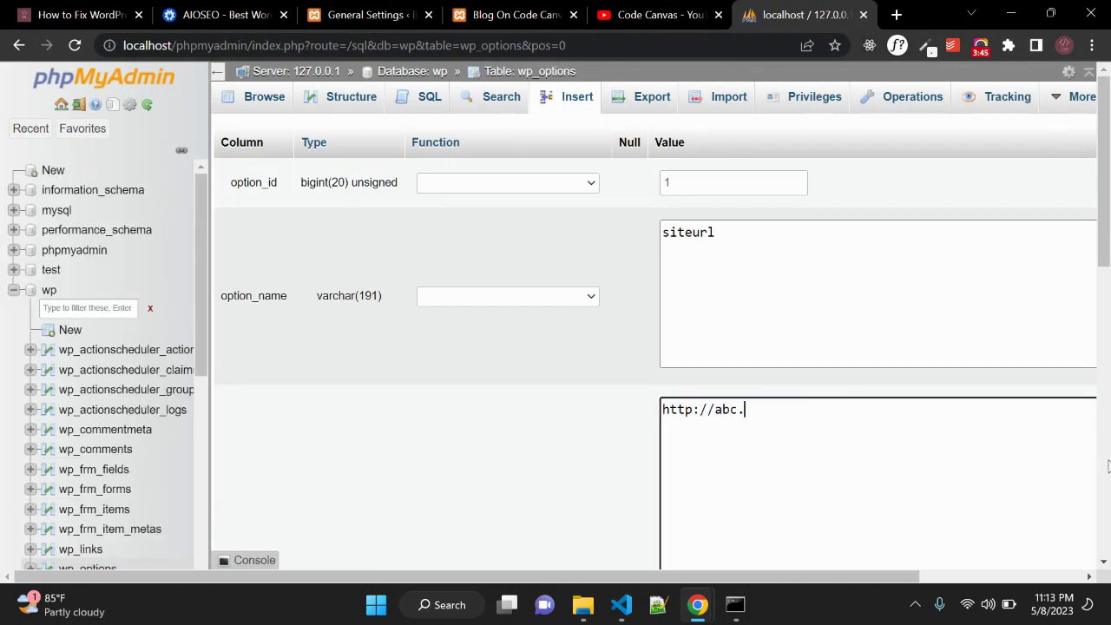
text(.com)
scroll(491, 466, down, 3)
scroll(493, 355, down, 6)
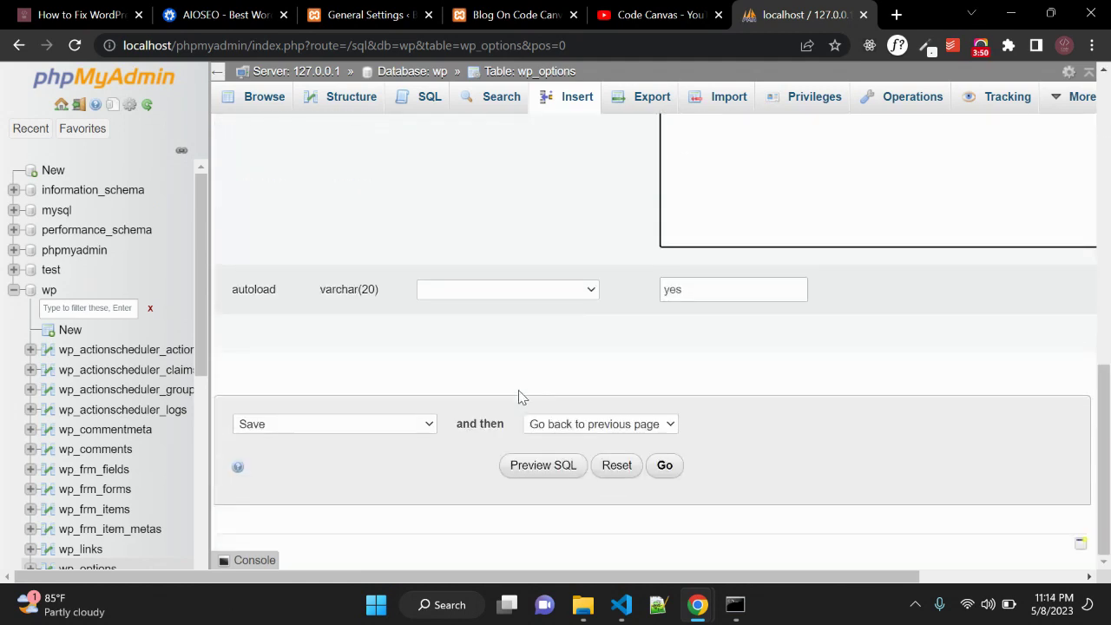
click(665, 465)
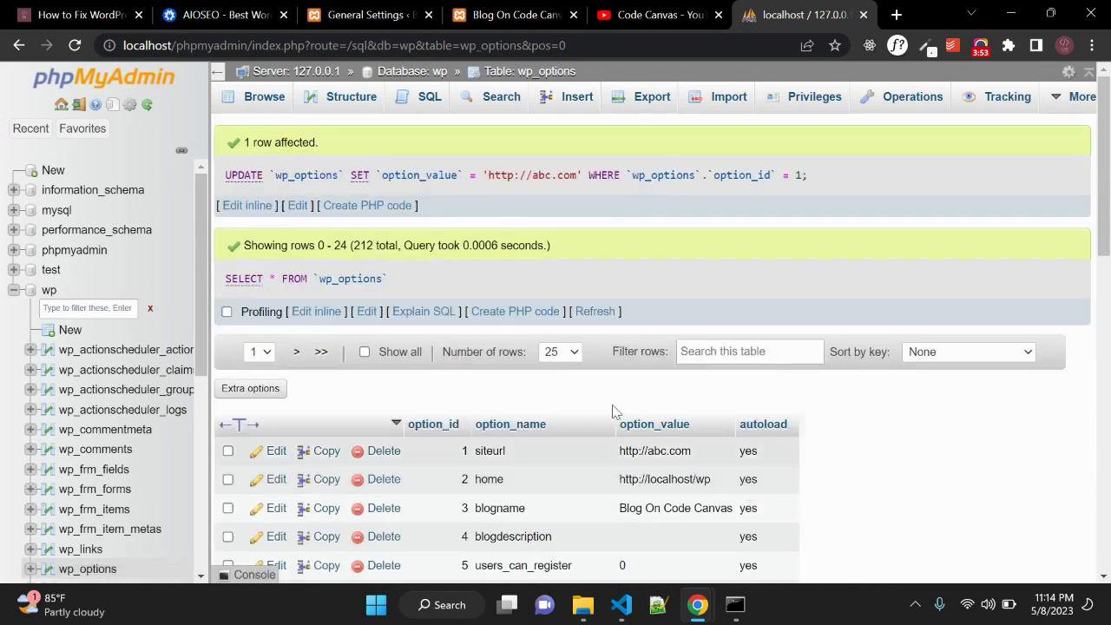
scroll(557, 389, down, 1)
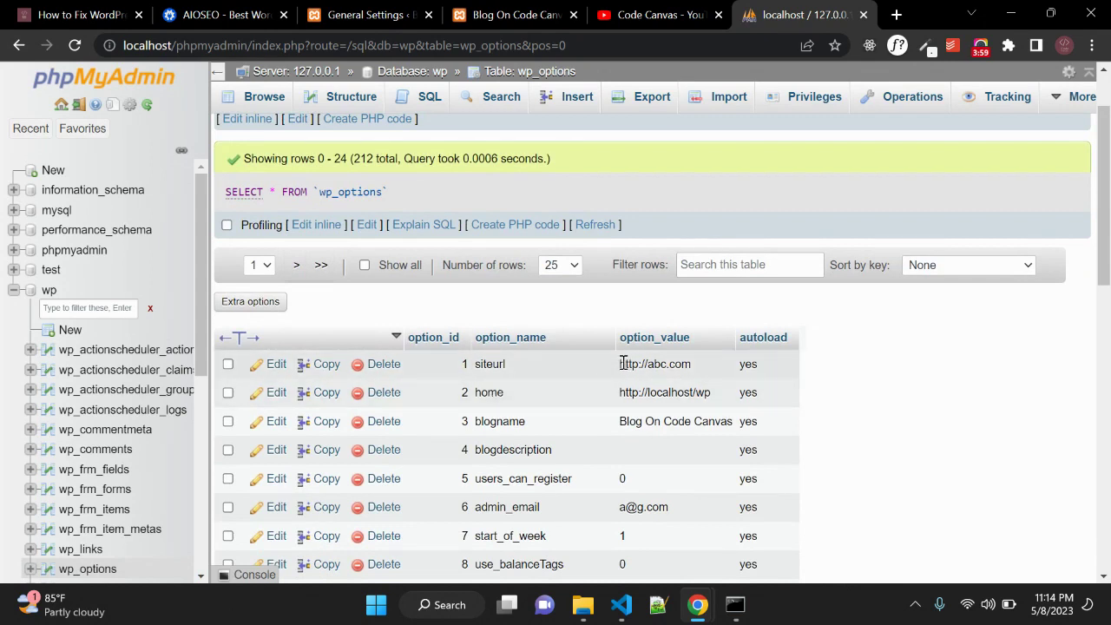
drag(620, 363, 694, 366)
key(ctrl+c)
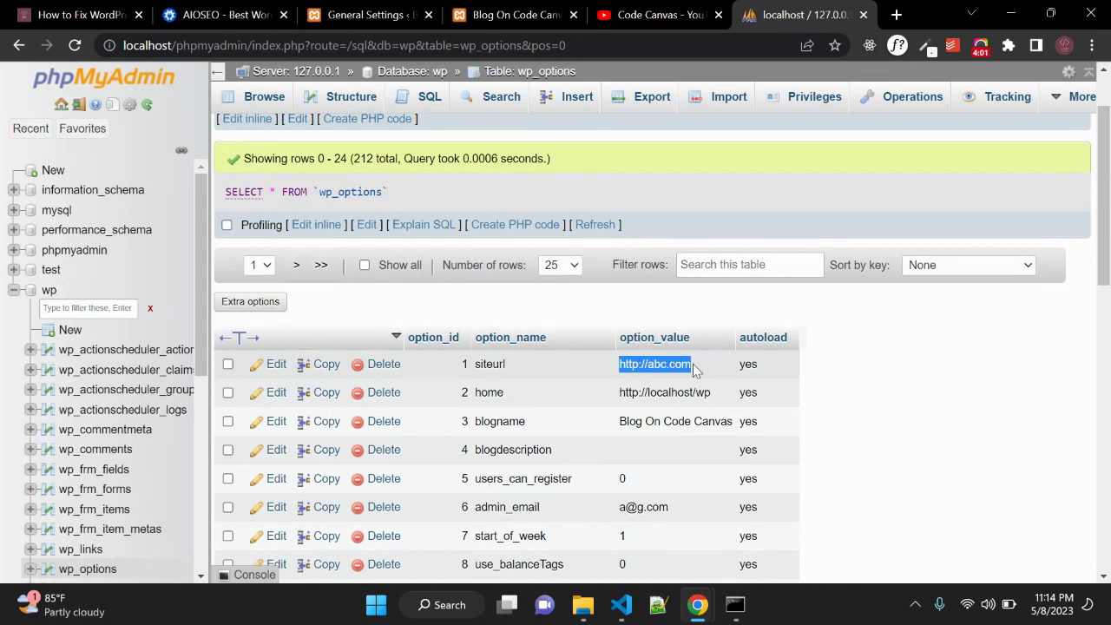
click(278, 399)
click(734, 437)
key(ctrl+a)
key(ctrl+v)
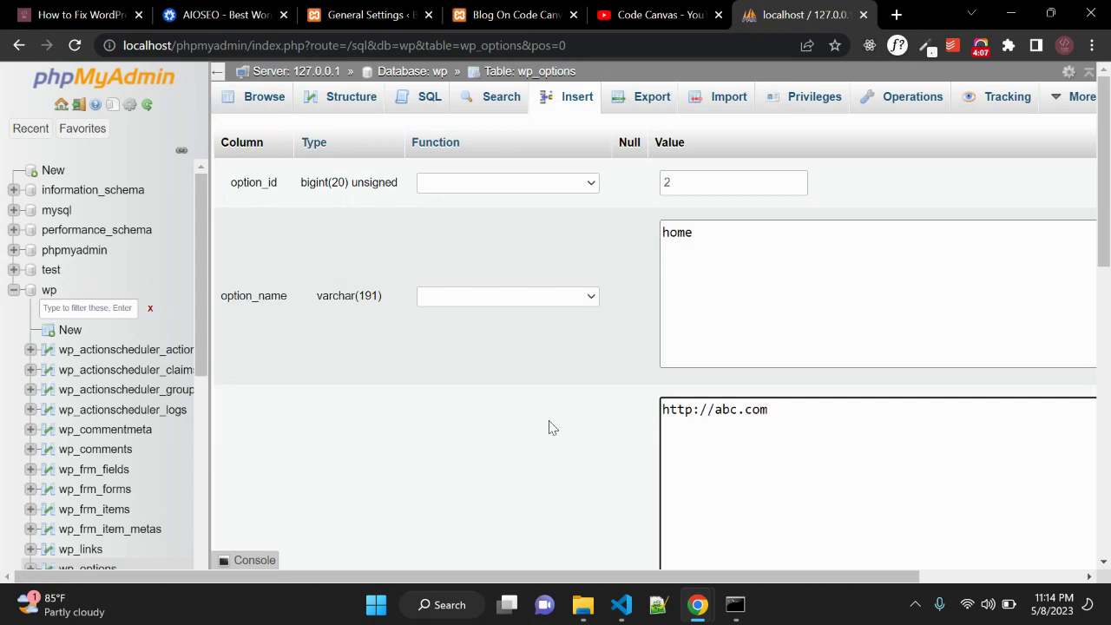
scroll(547, 426, down, 5)
scroll(548, 429, down, 1)
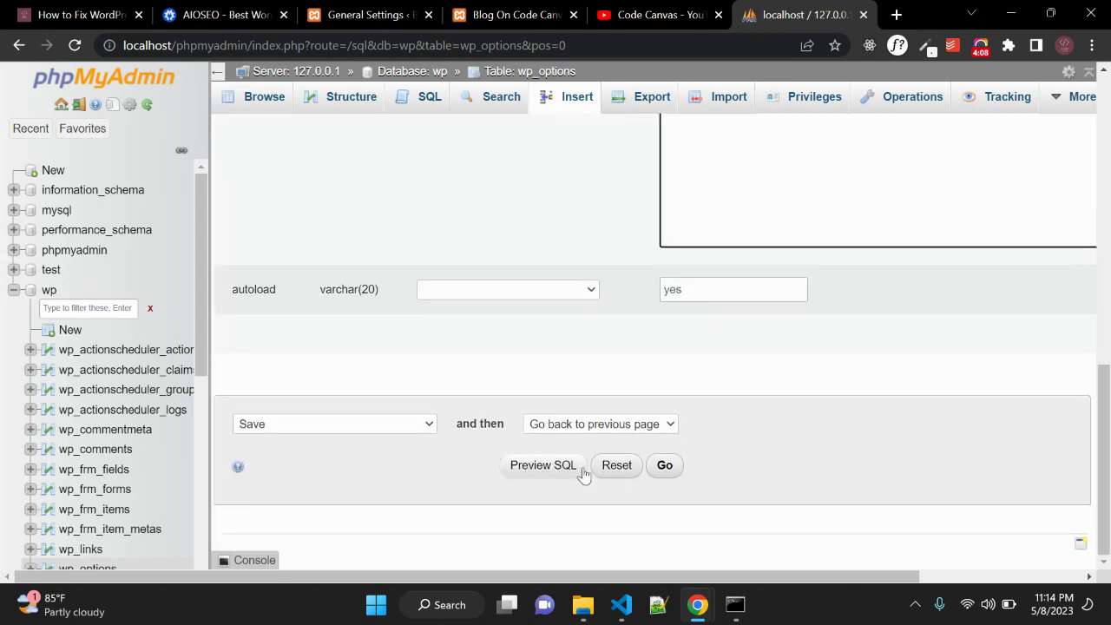
click(670, 469)
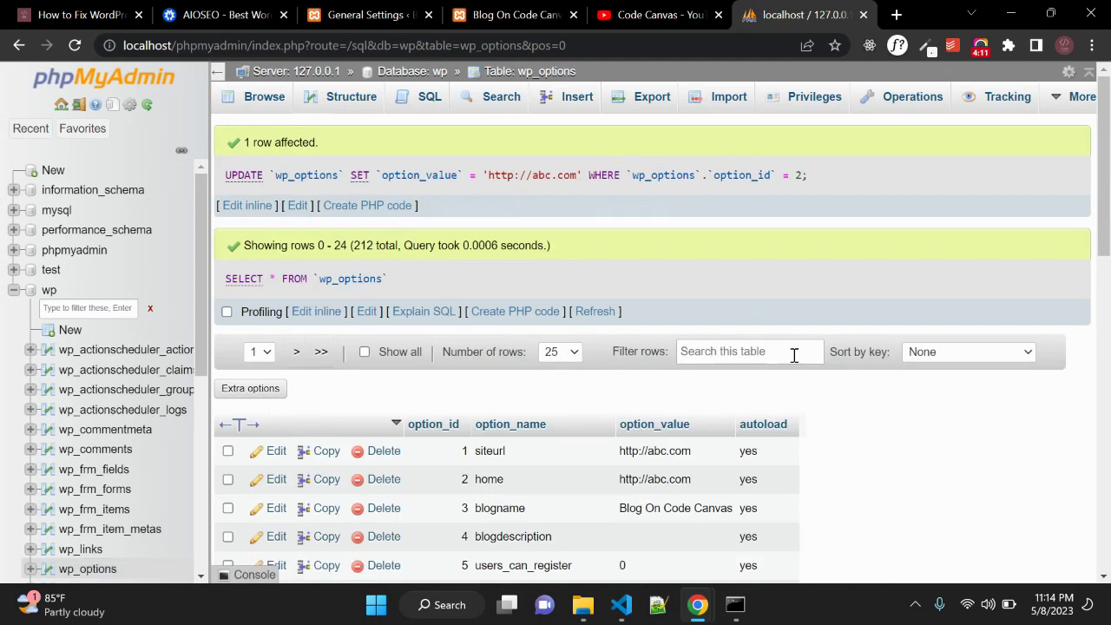
scroll(793, 354, down, 2)
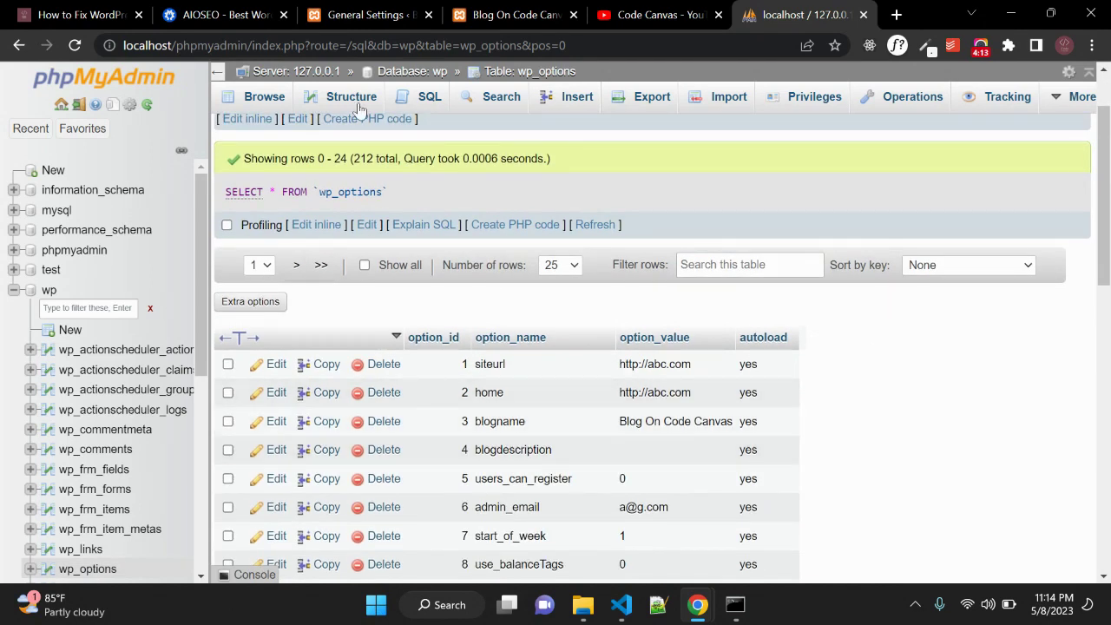
click(351, 14)
Reload the General Settings page and the site homepage to expose the broken URLs.
click(404, 45)
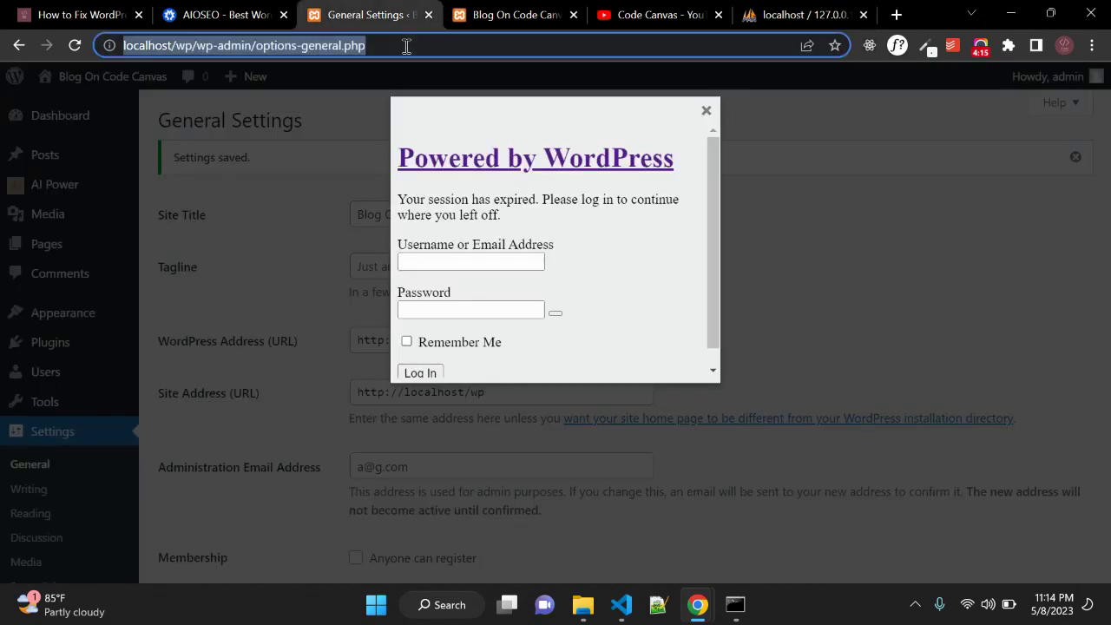
key(Return)
click(615, 146)
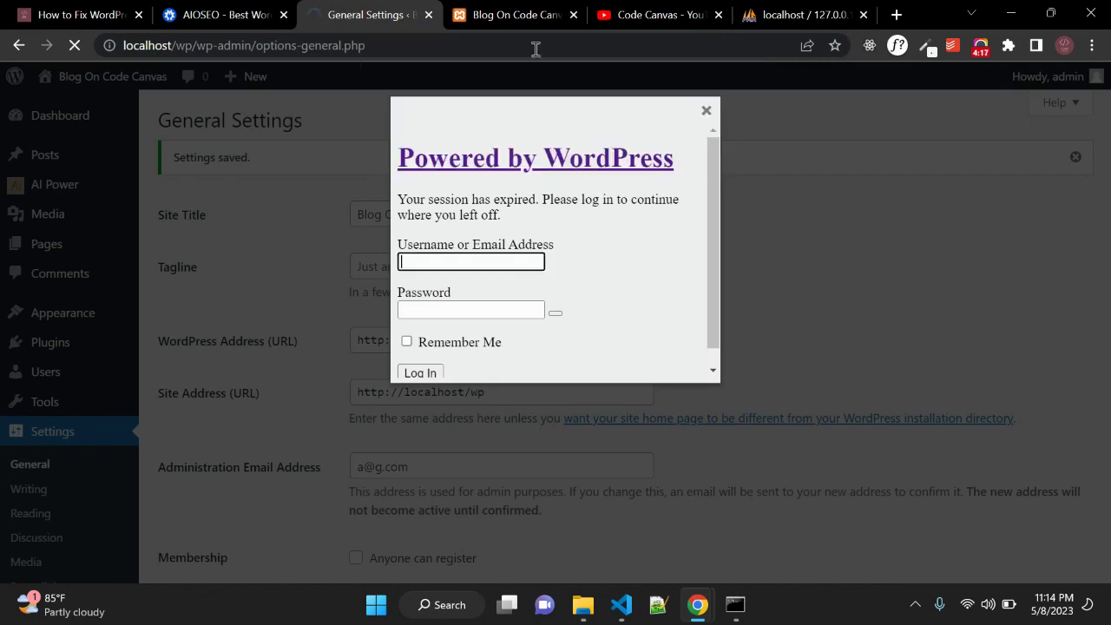
click(473, 17)
click(459, 46)
key(Return)
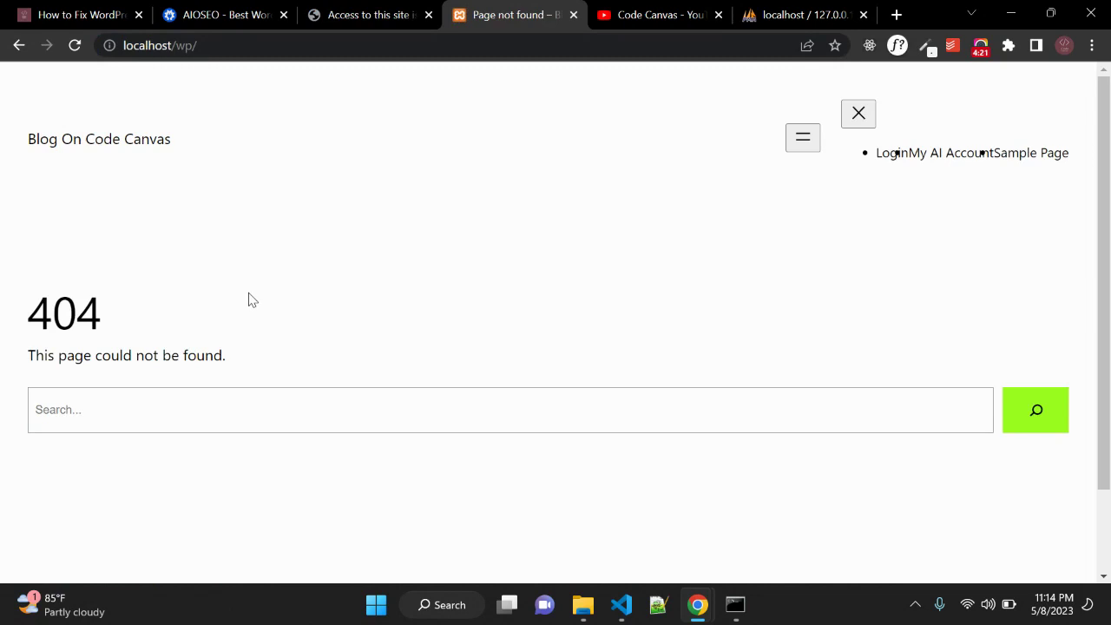
Open the siteurl edit form, check the blocked abc.com redirect and 404, and copy localhost/wp/.
click(794, 15)
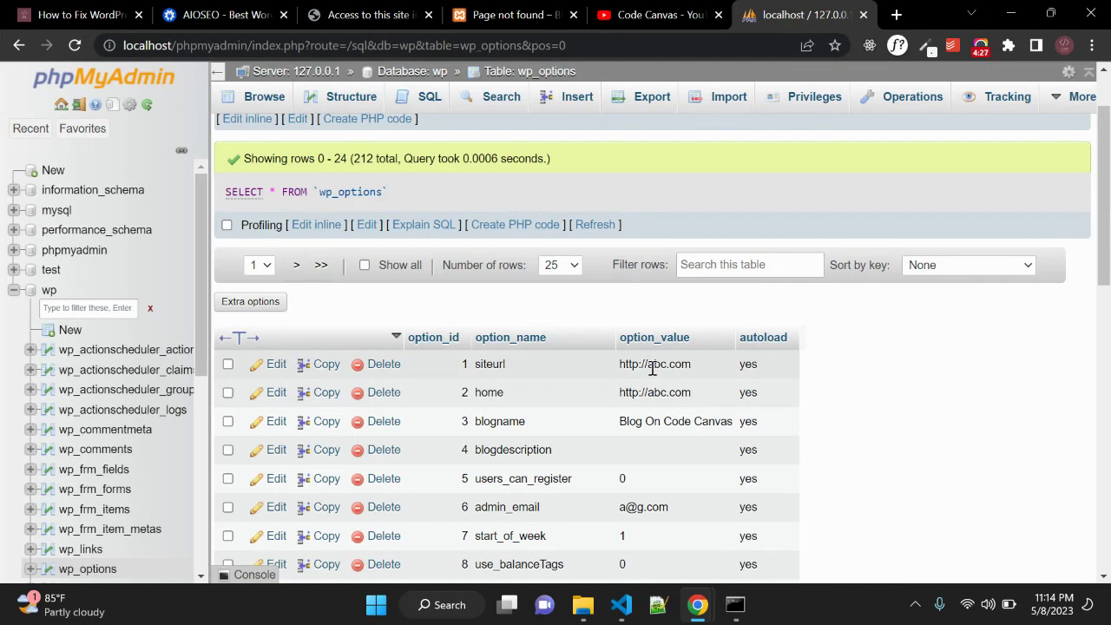
click(274, 363)
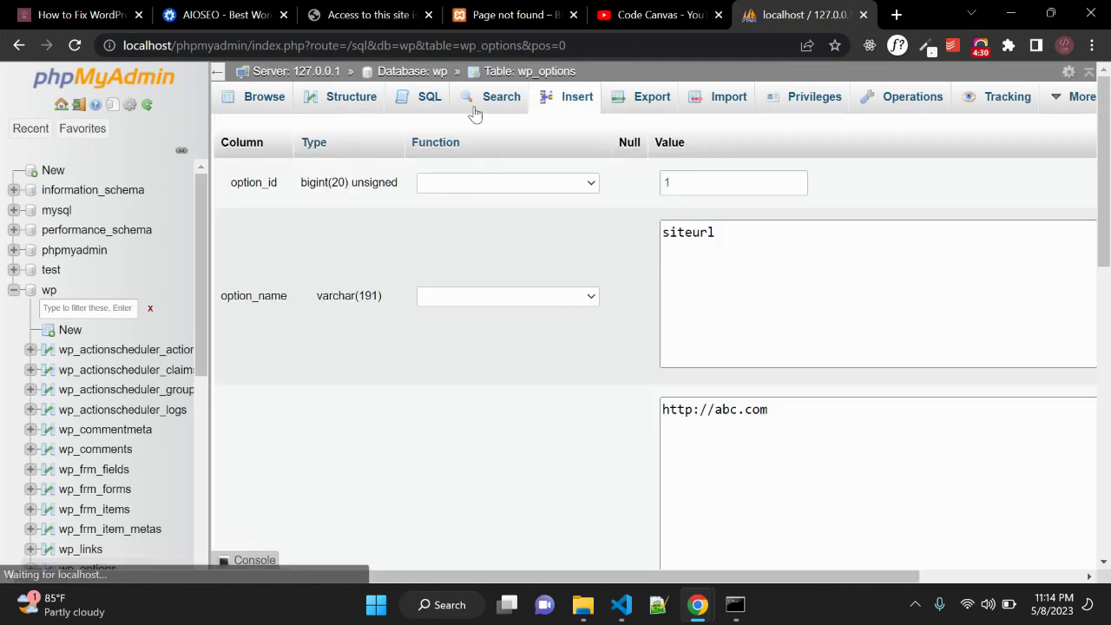
click(340, 12)
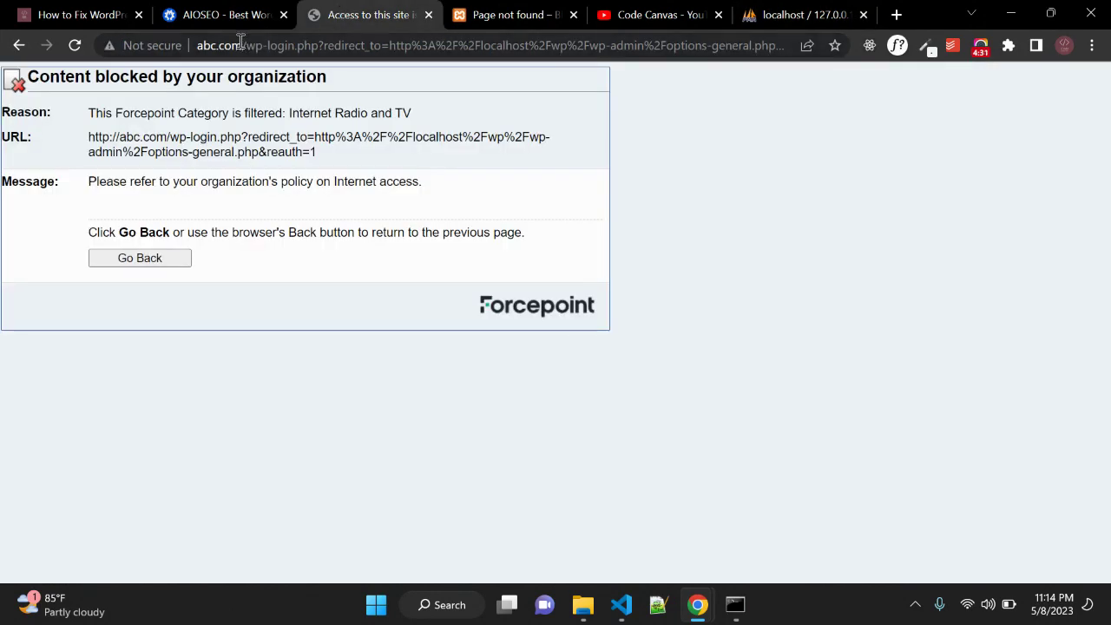
click(543, 12)
click(213, 45)
key(ctrl+c)
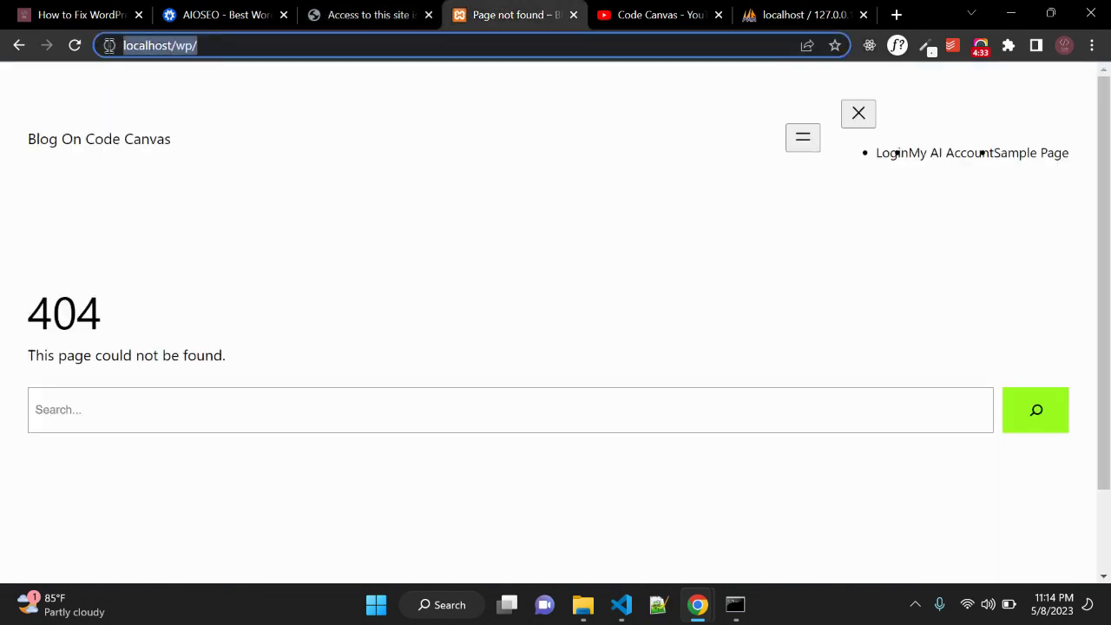
click(785, 12)
click(788, 446)
key(ctrl+a)
key(ctrl+v)
scroll(560, 444, down, 2)
scroll(560, 444, down, 6)
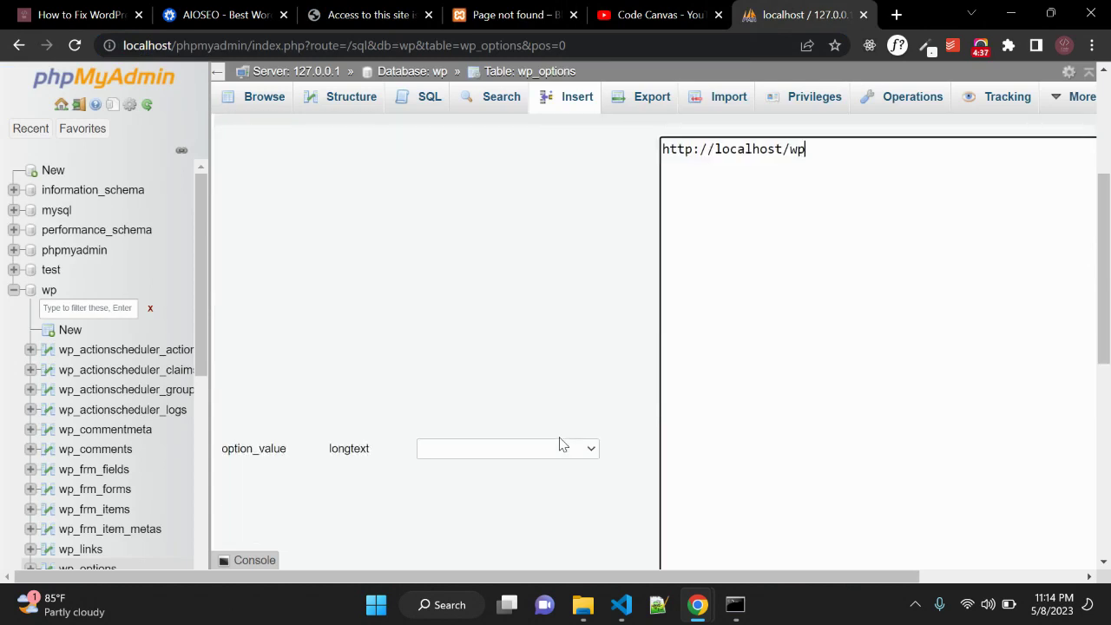
scroll(558, 446, down, 2)
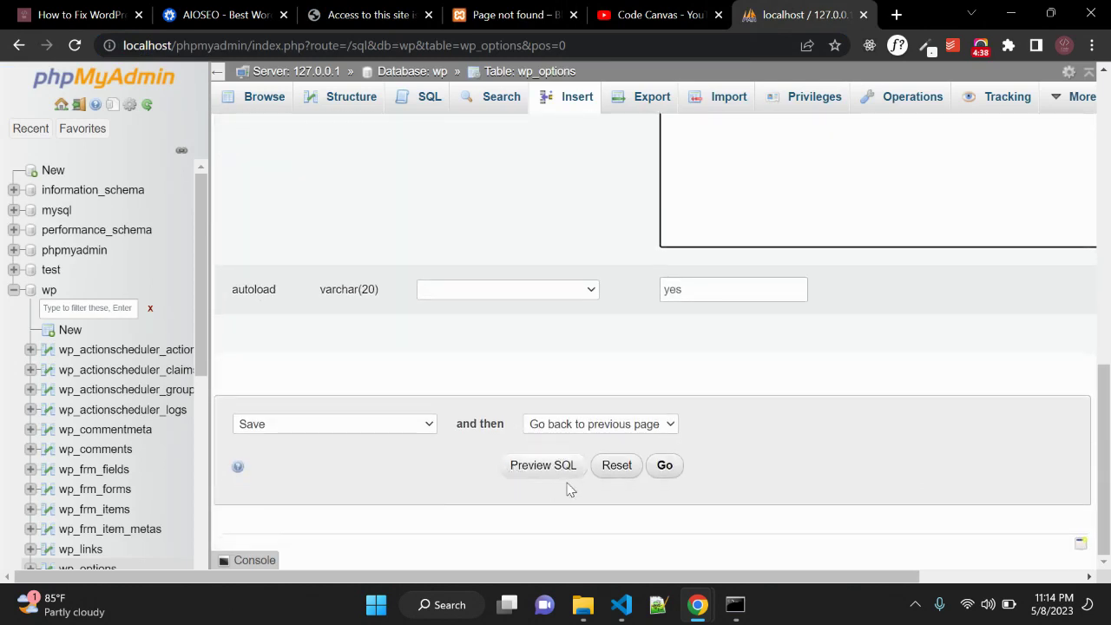
click(667, 466)
scroll(549, 345, down, 3)
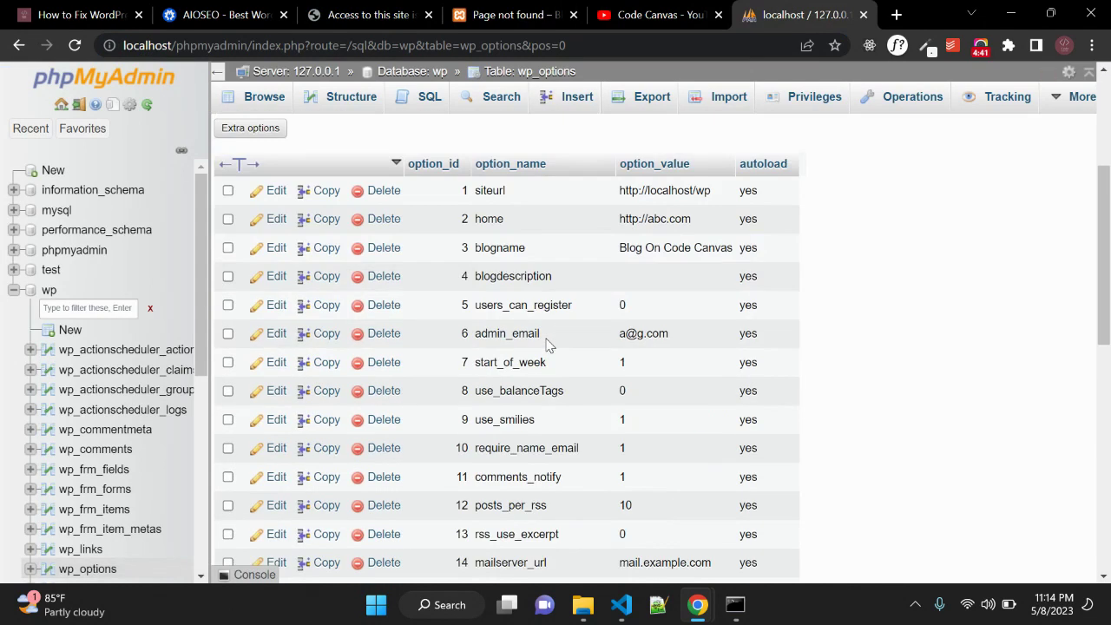
click(274, 219)
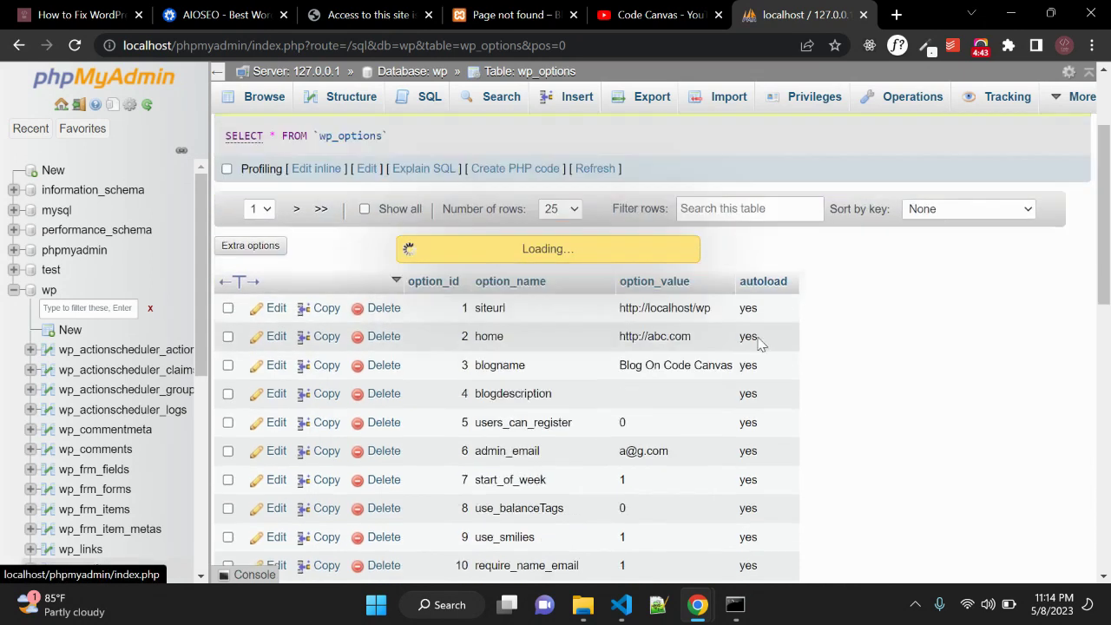
scroll(758, 338, down, 3)
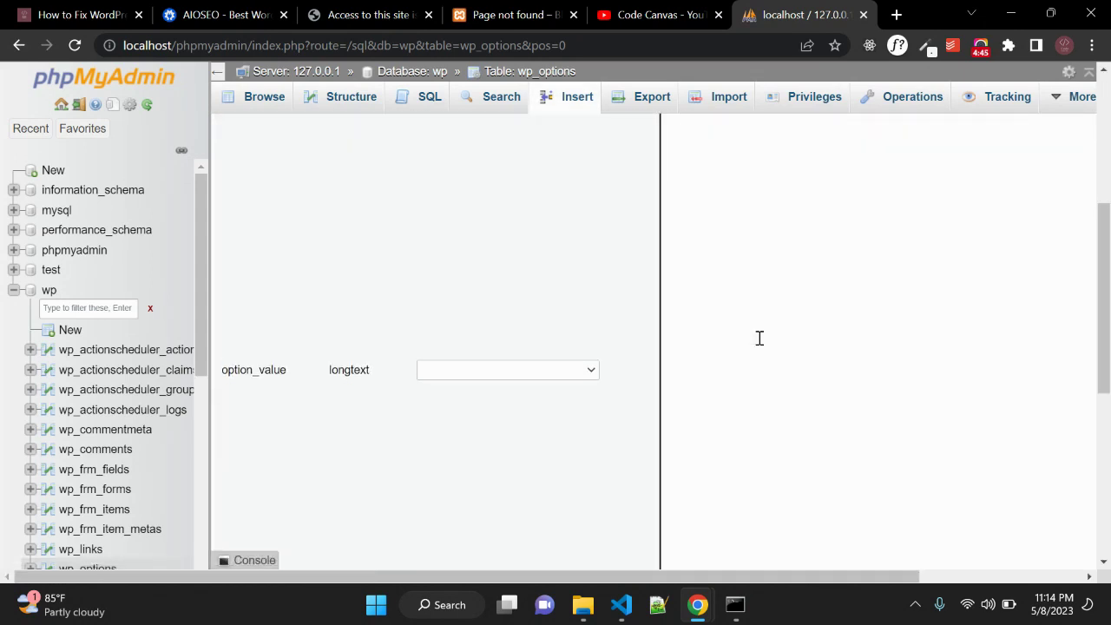
scroll(562, 354, up, 2)
scroll(562, 354, down, 2)
scroll(562, 354, up, 1)
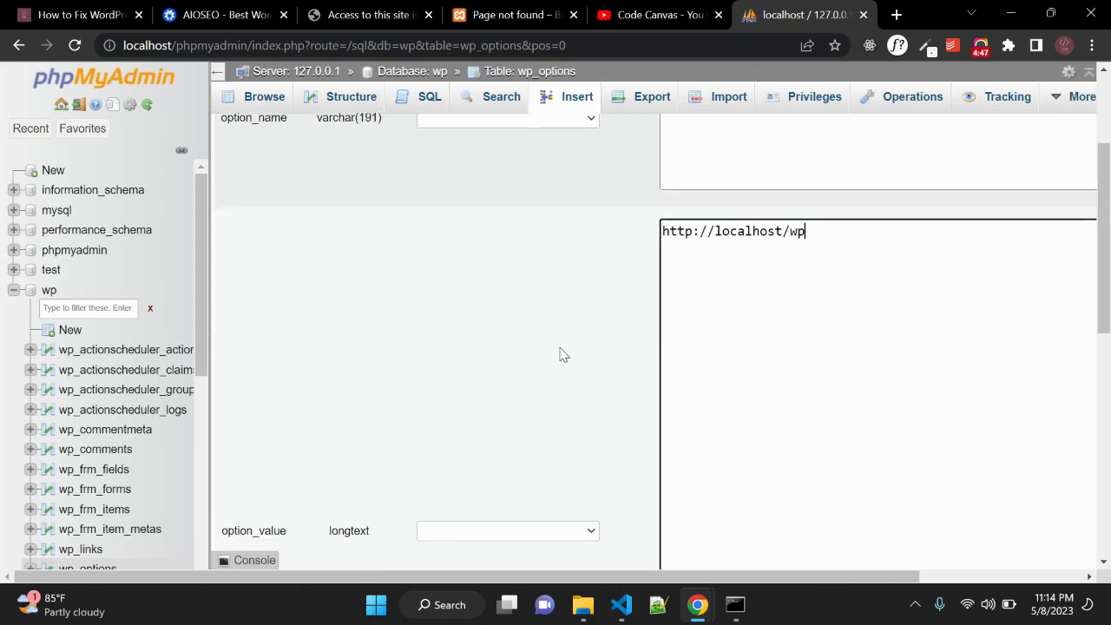
scroll(560, 369, down, 6)
click(664, 465)
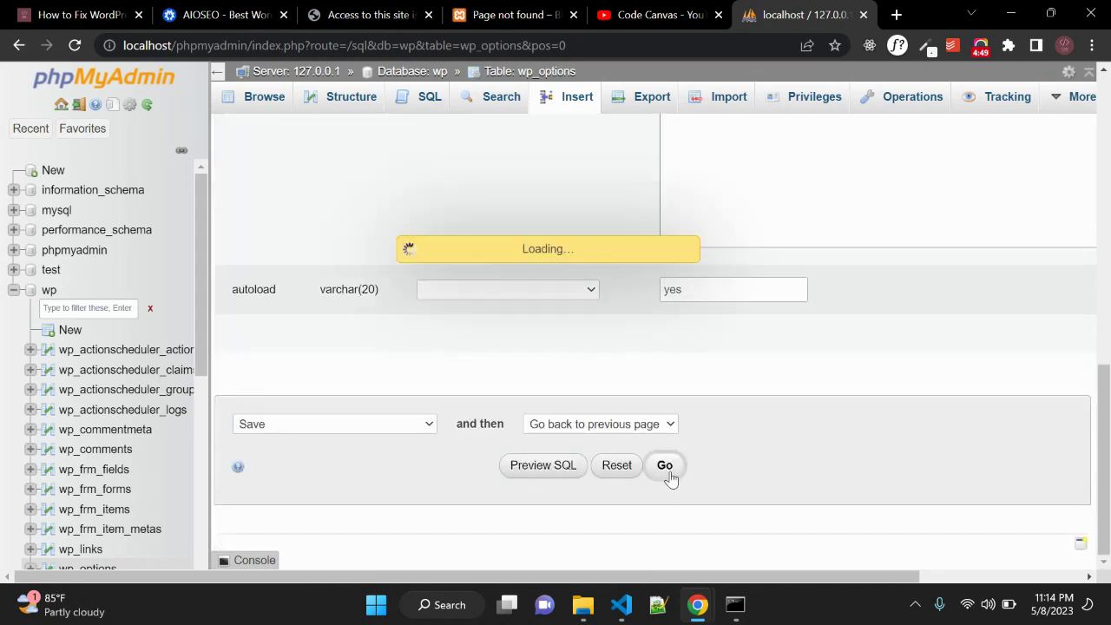
Reload the site's Page not found tab.
click(486, 14)
click(449, 45)
key(Return)
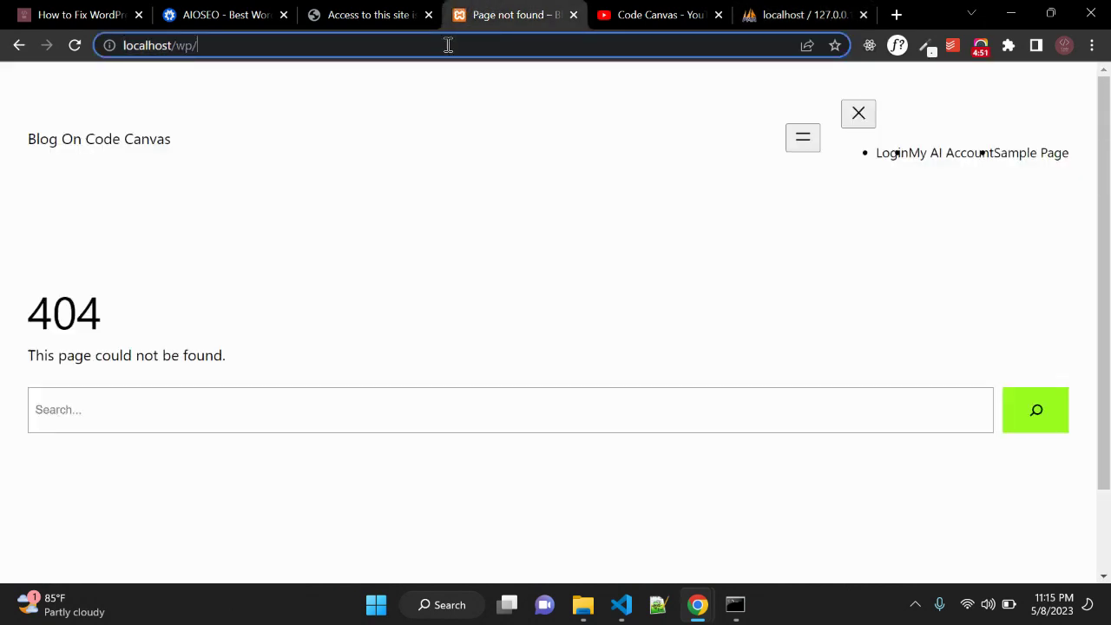
Open localhost/wp/wp-admin in a new tab and close the blocked-site tab.
click(448, 45)
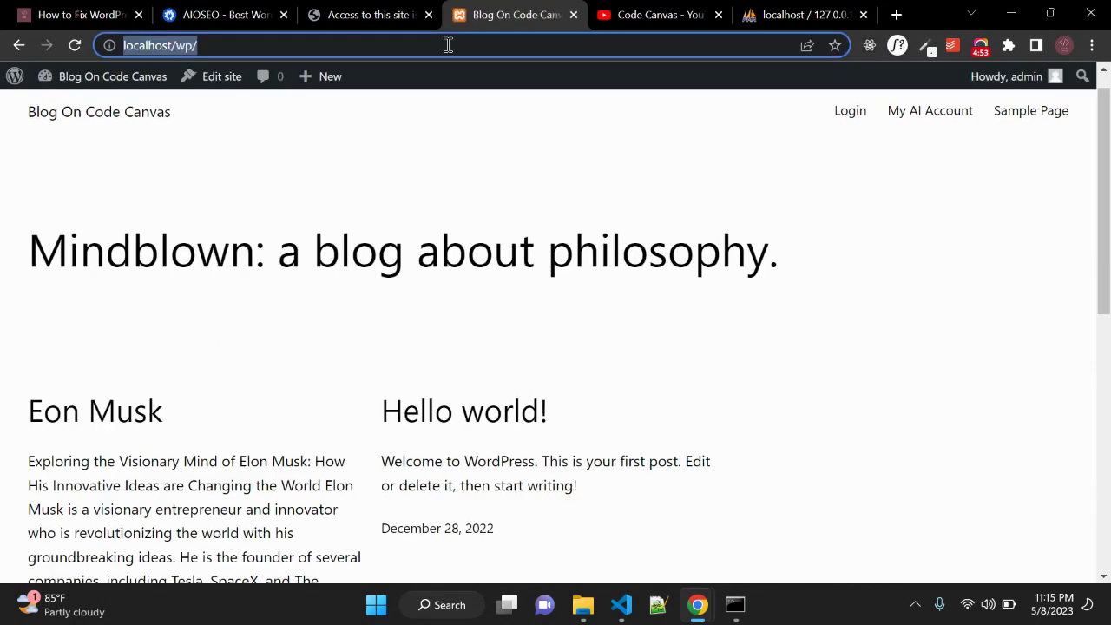
key(ctrl+c)
key(ctrl+t)
key(ctrl+v)
text(wp)
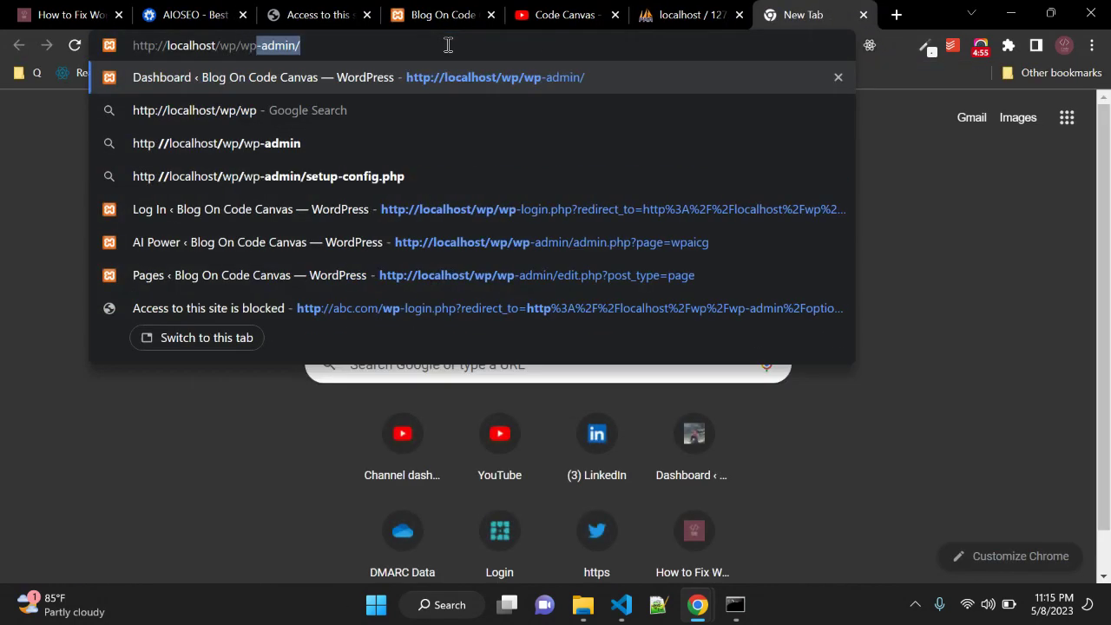
key(Return)
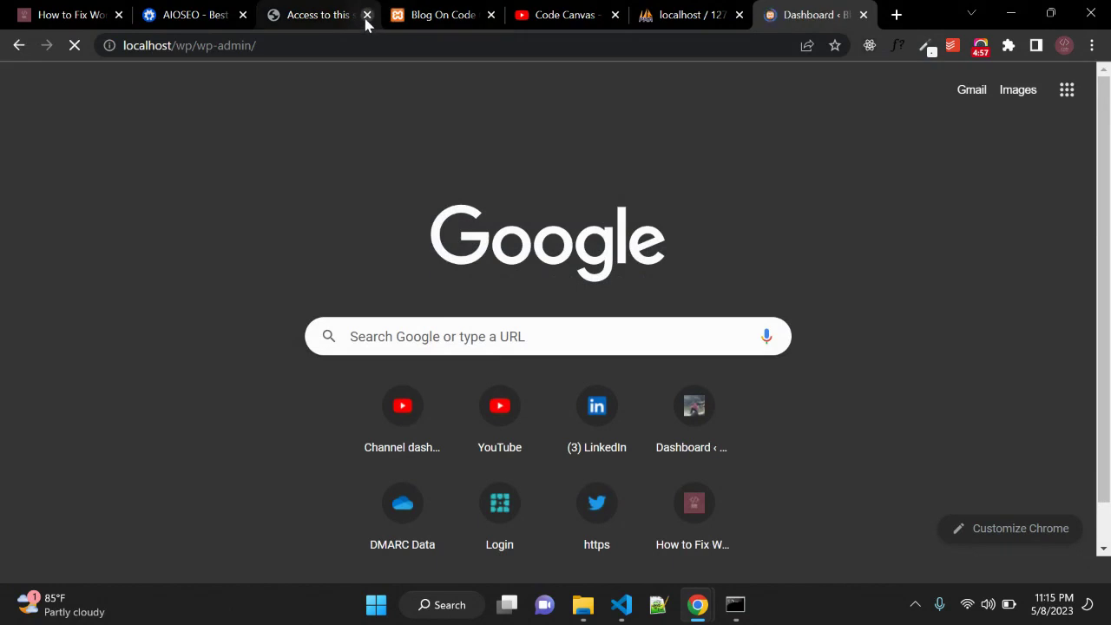
click(367, 15)
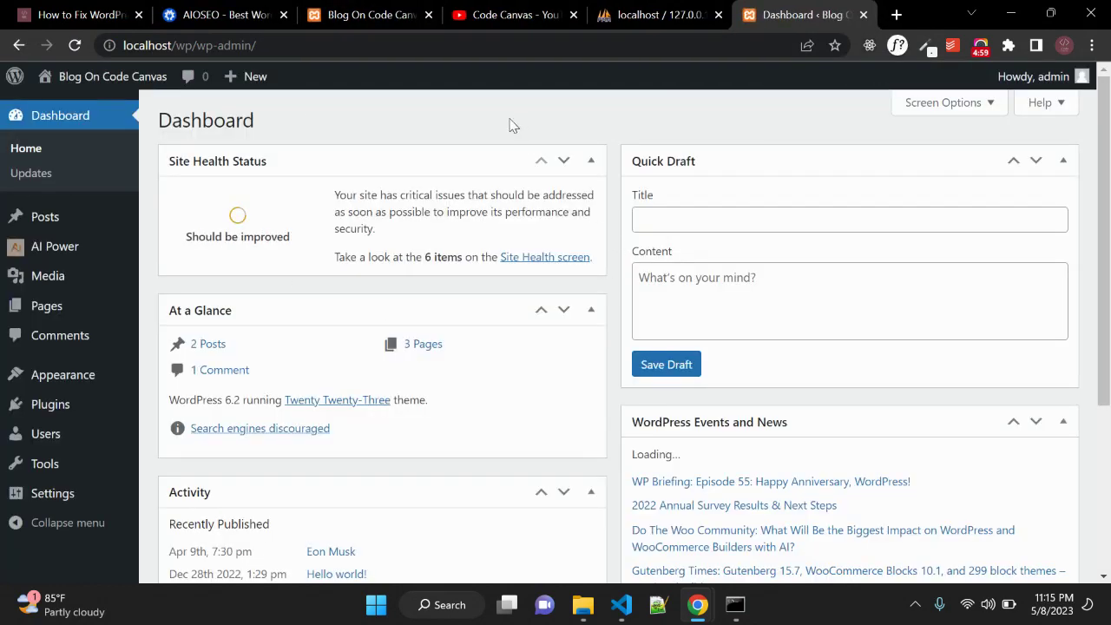
Return to the redirect-fix tutorial and highlight the Method 1 and Method 2 lines in turn.
click(58, 12)
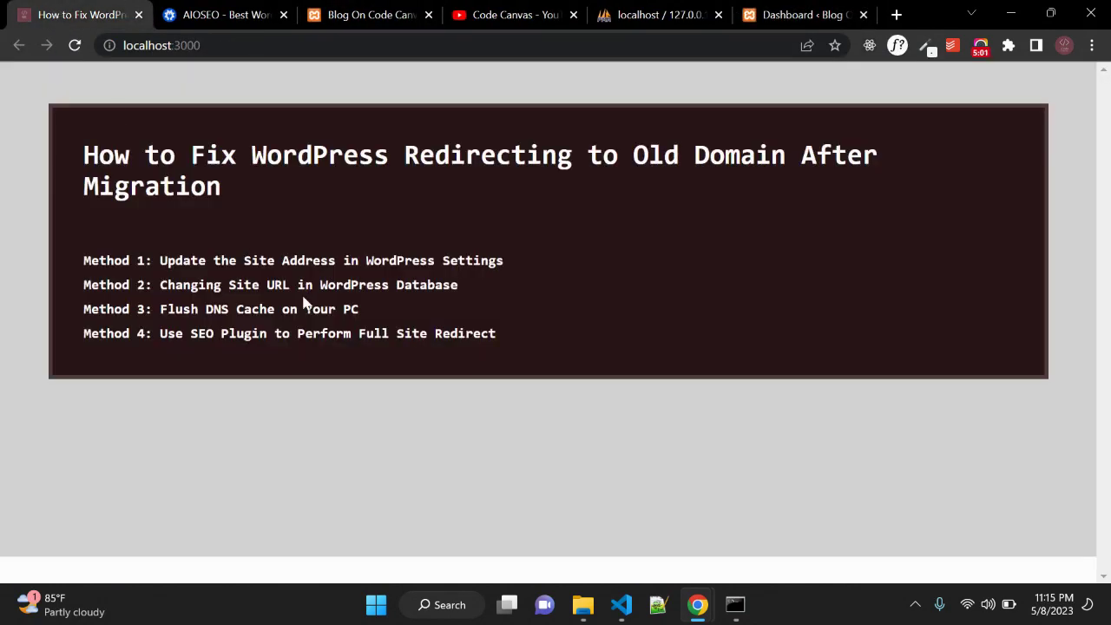
drag(159, 260, 527, 246)
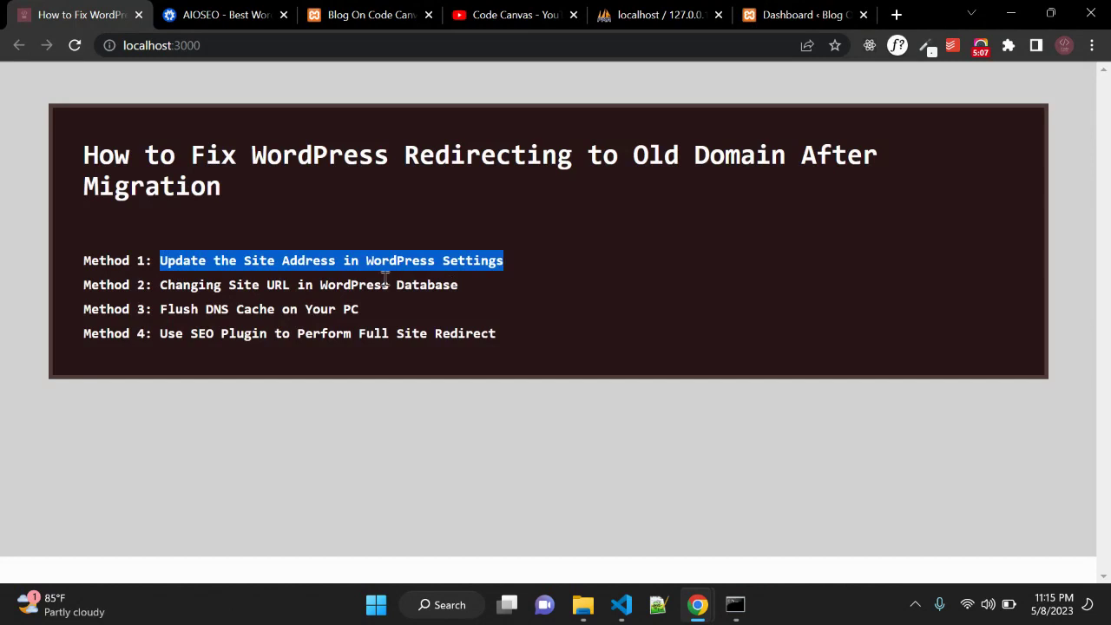
click(161, 287)
drag(161, 287, 460, 284)
click(475, 304)
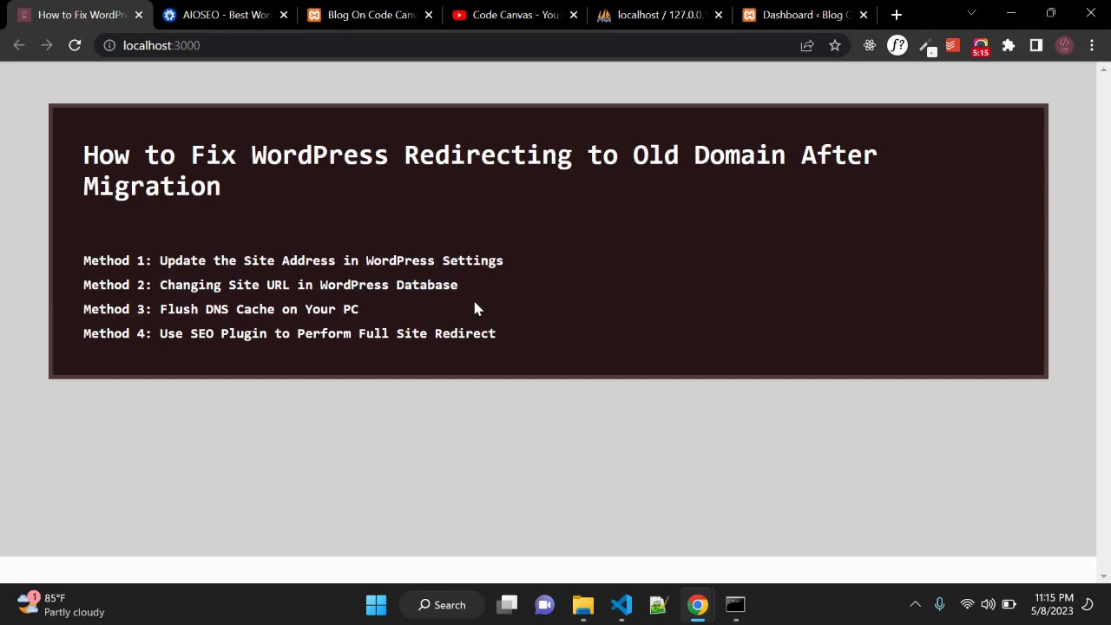
drag(161, 285, 472, 283)
click(393, 288)
Stop the running Browsersync server with Ctrl+C in the command window and run cc.
click(748, 599)
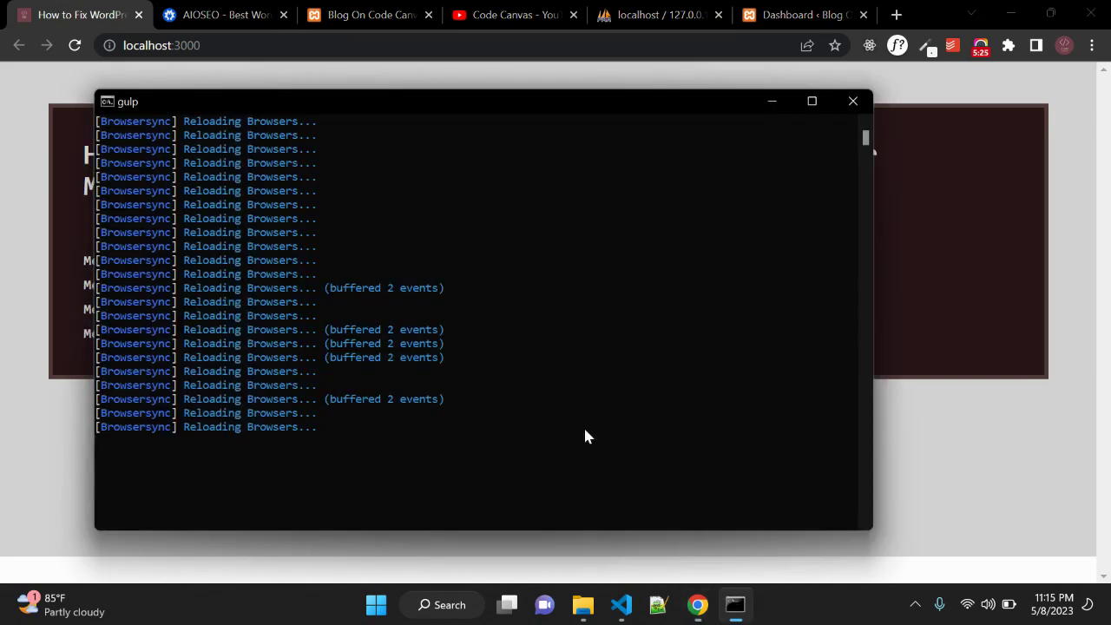
key(ctrl+c)
text(cc)
key(Return)
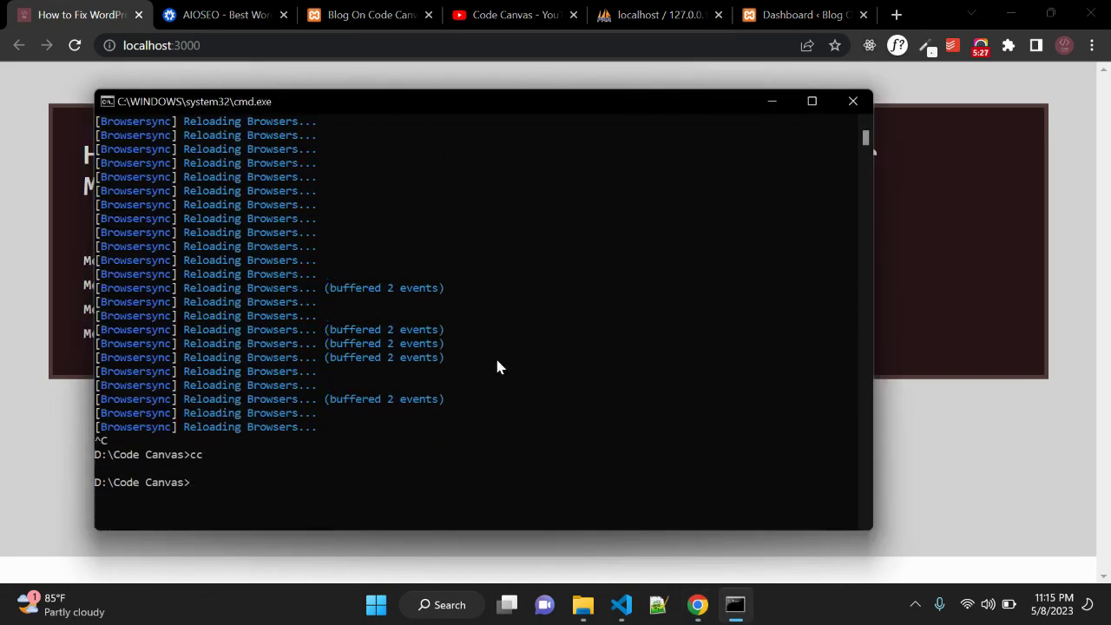
Flush the DNS resolver cache with ipconfig /flushdns, then highlight the Method 3 line in Chrome.
scroll(499, 352, down, 1)
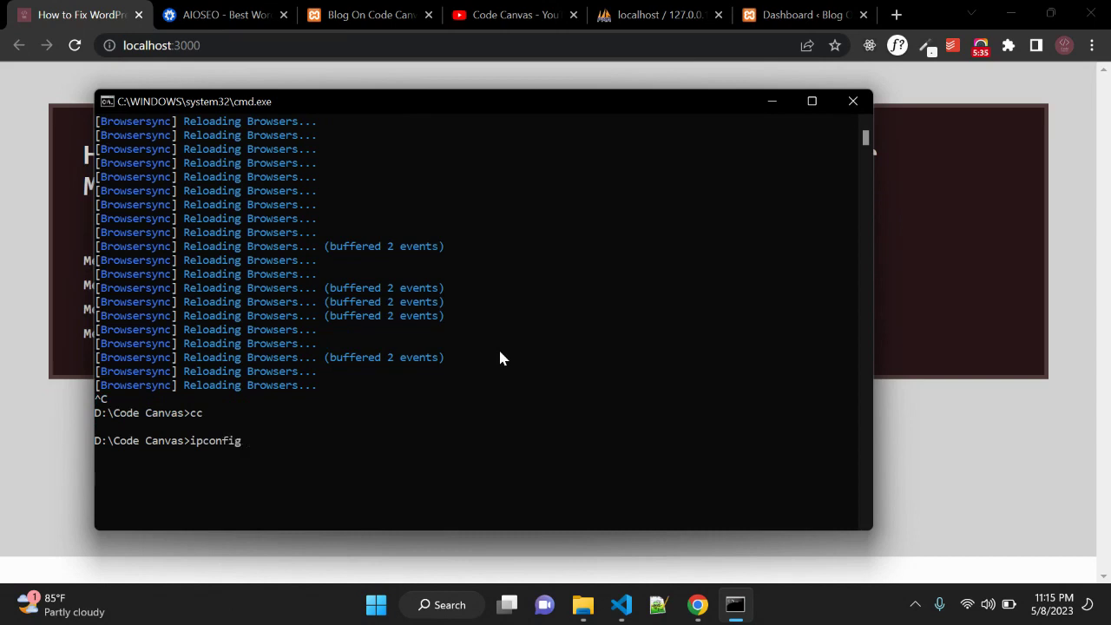
text(/flushdns)
key(Return)
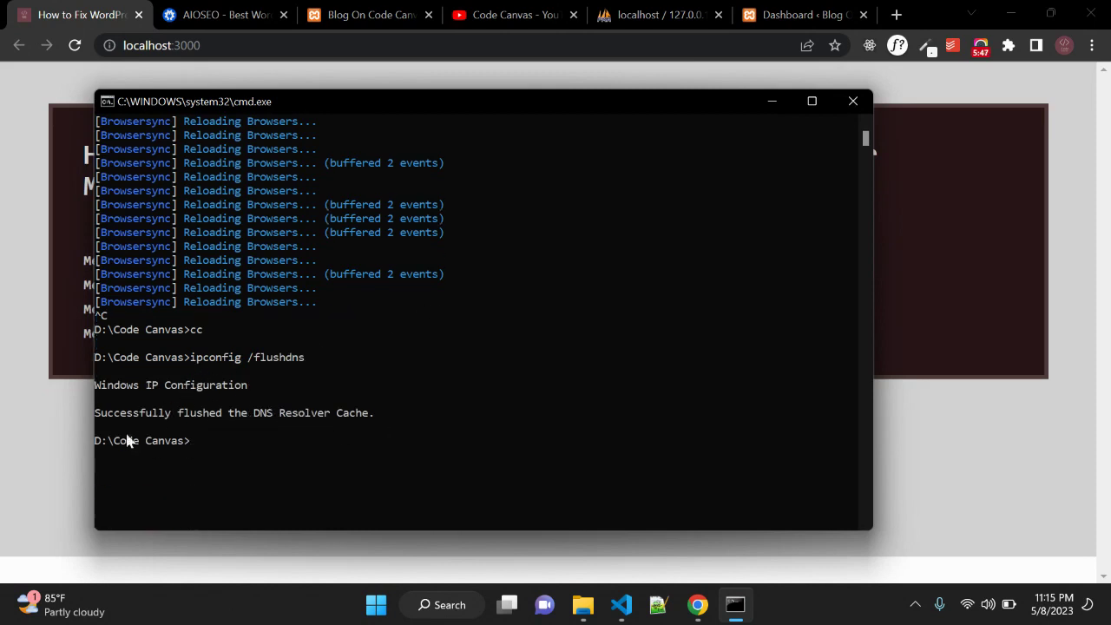
click(64, 398)
drag(159, 309, 404, 307)
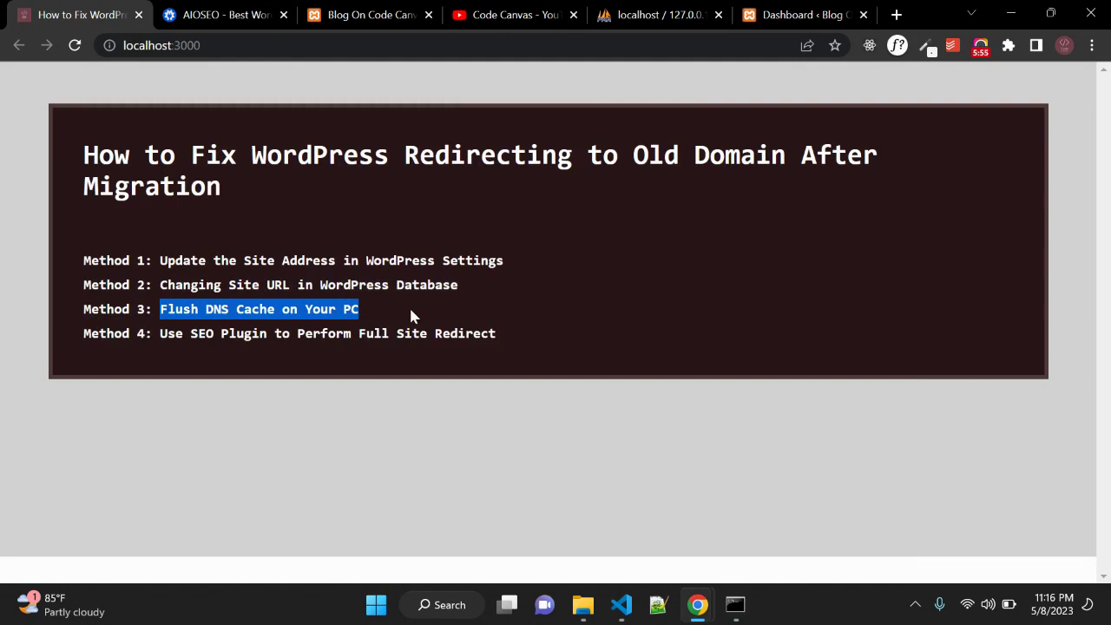
Clear the Method 3 highlight, briefly highlight the Method 2 and 3 lines, then deselect.
click(413, 316)
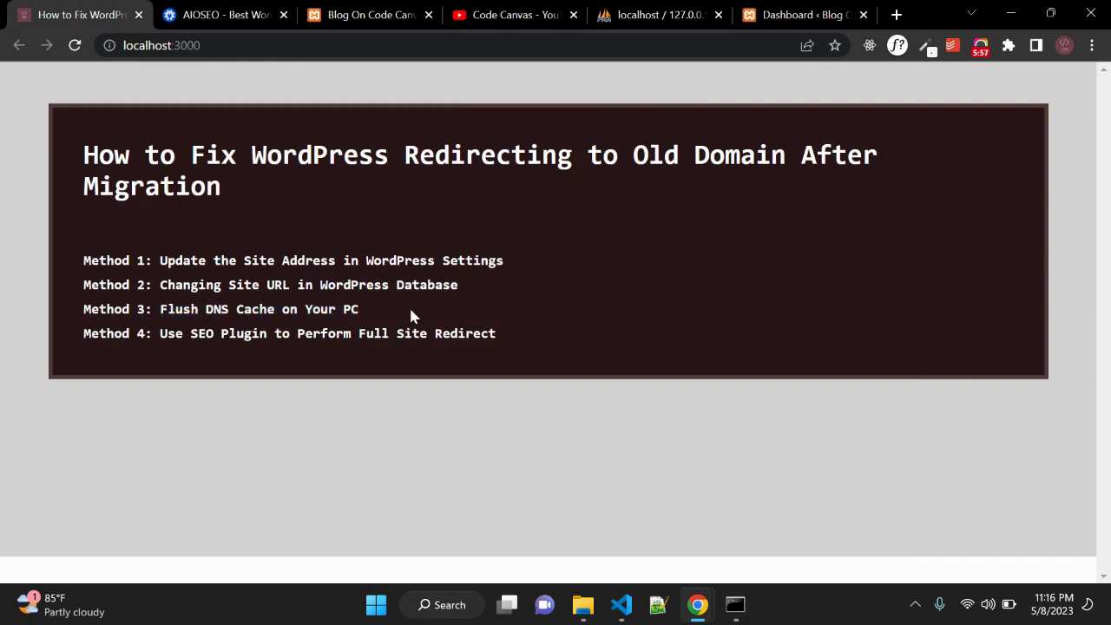
drag(355, 309, 198, 285)
click(174, 341)
Scroll the AIOSEO homepage, alternating with the tutorial tab, and finish on the four-method page.
click(221, 15)
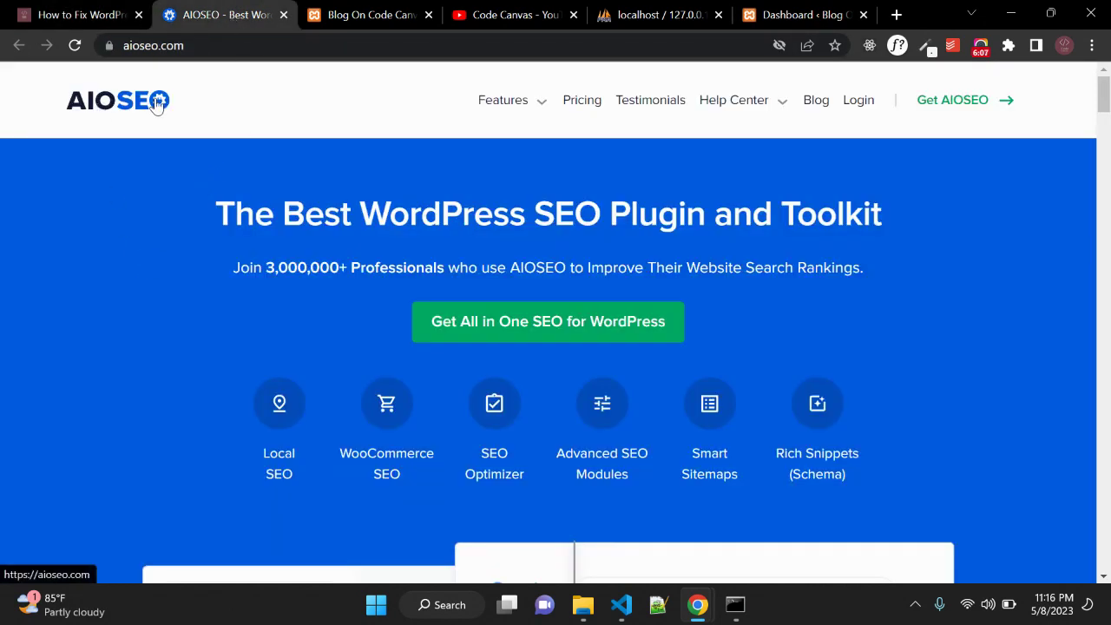
scroll(127, 298, down, 2)
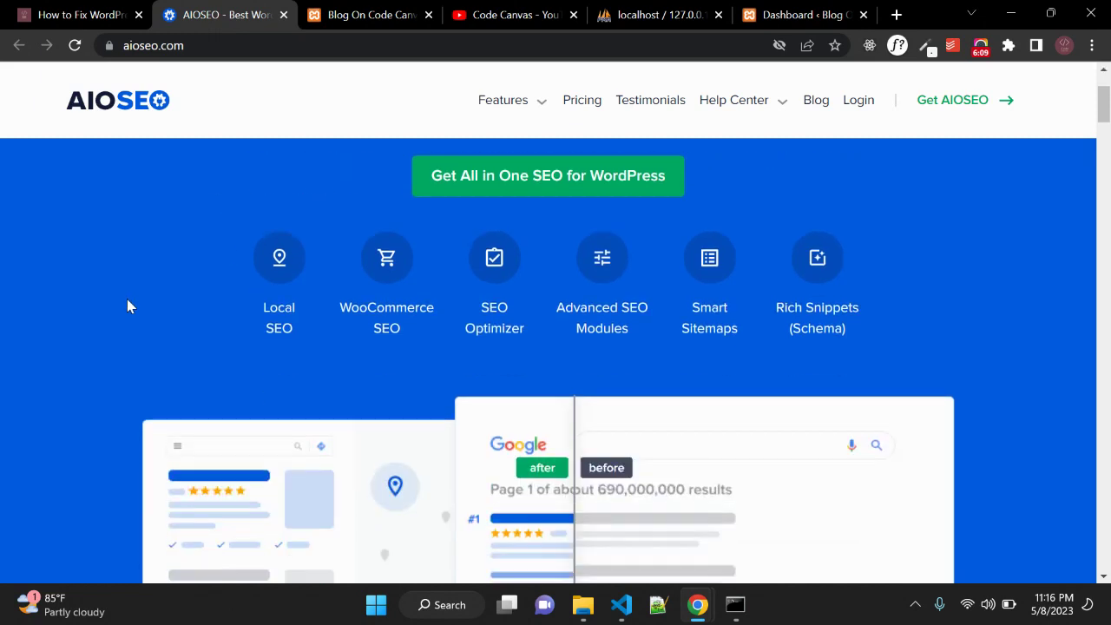
click(59, 12)
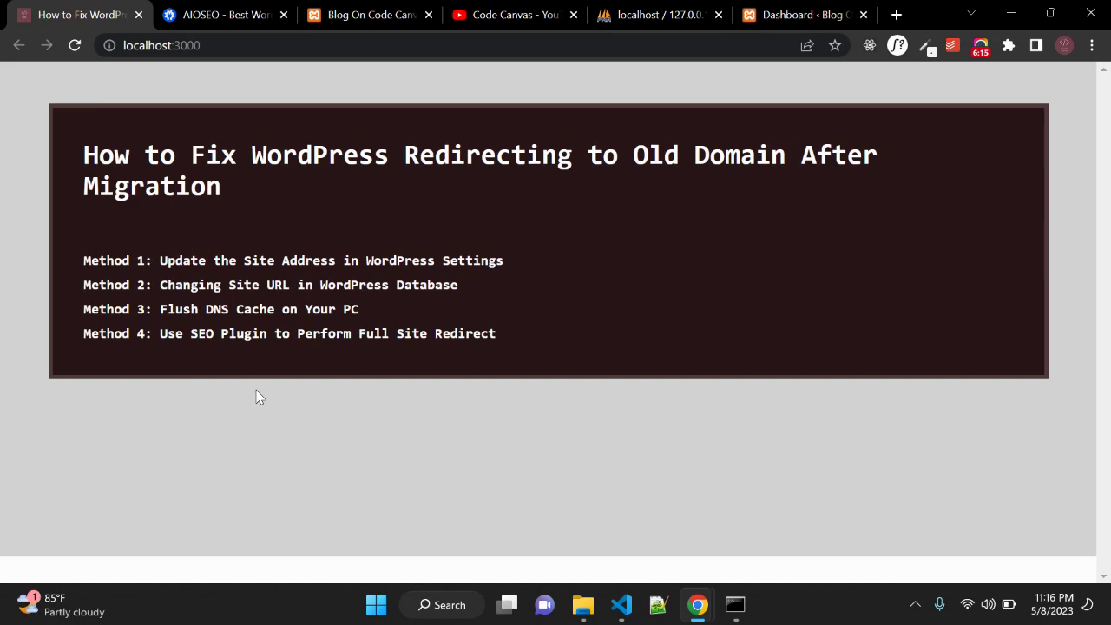
click(232, 14)
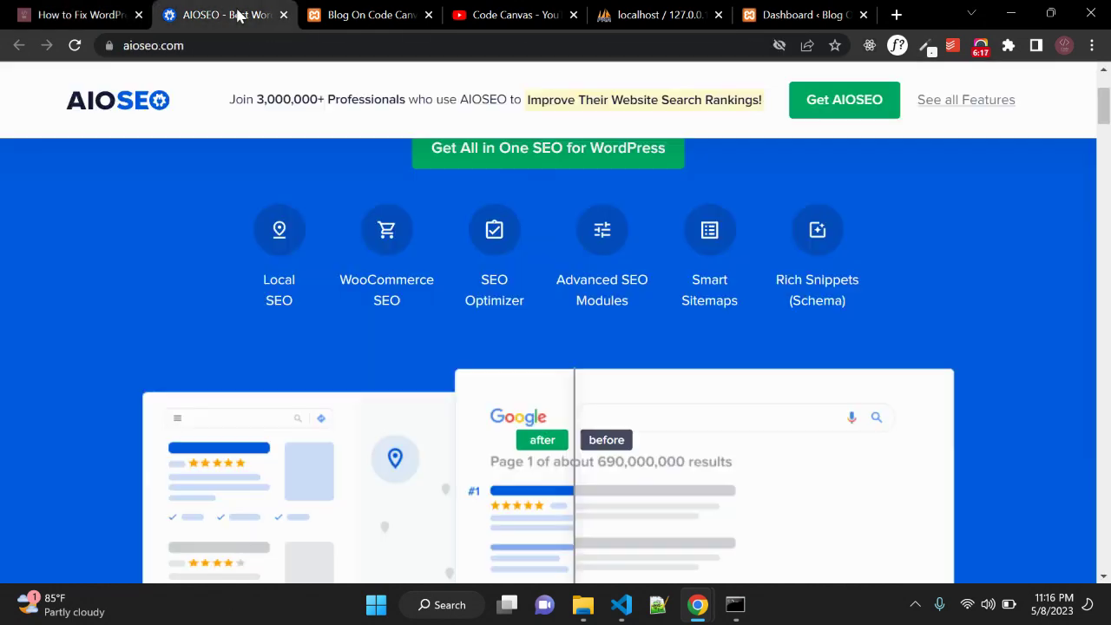
scroll(57, 256, up, 2)
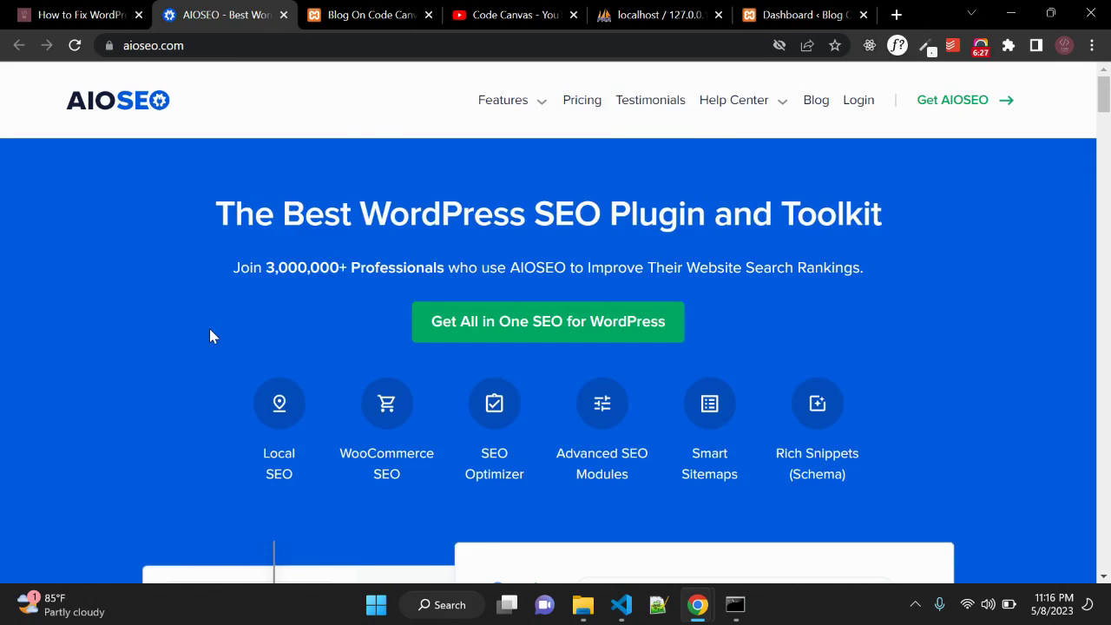
click(79, 12)
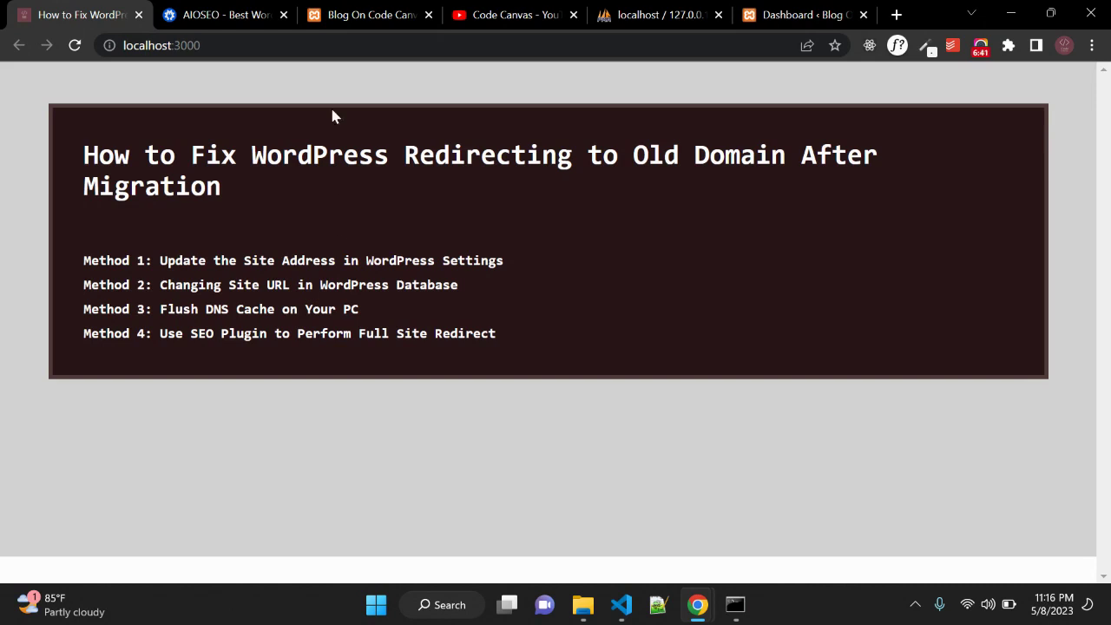
click(227, 14)
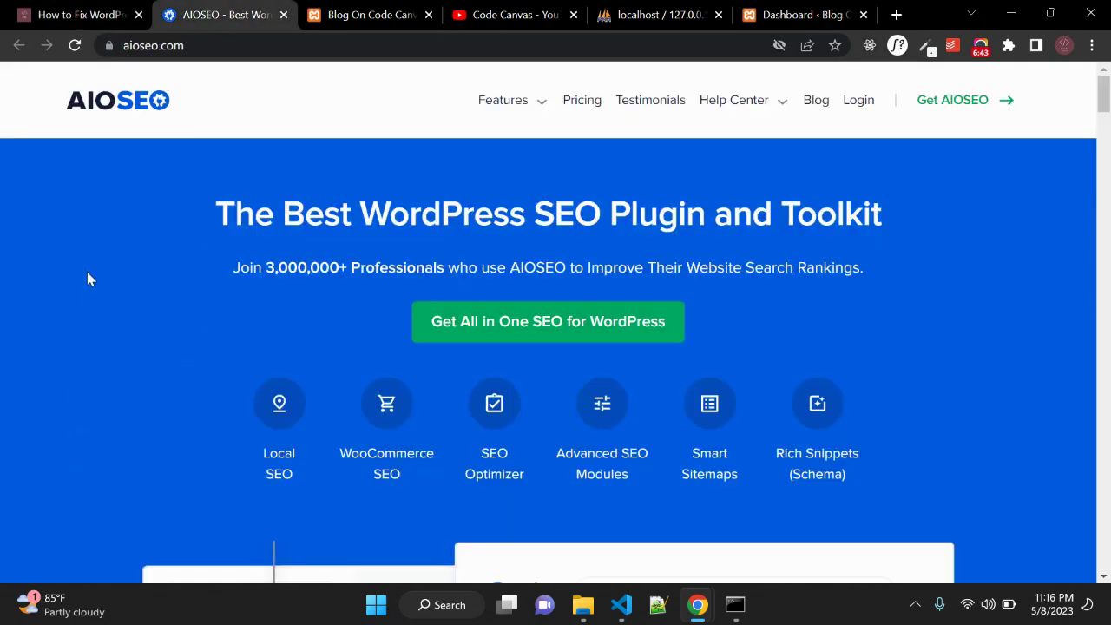
click(61, 15)
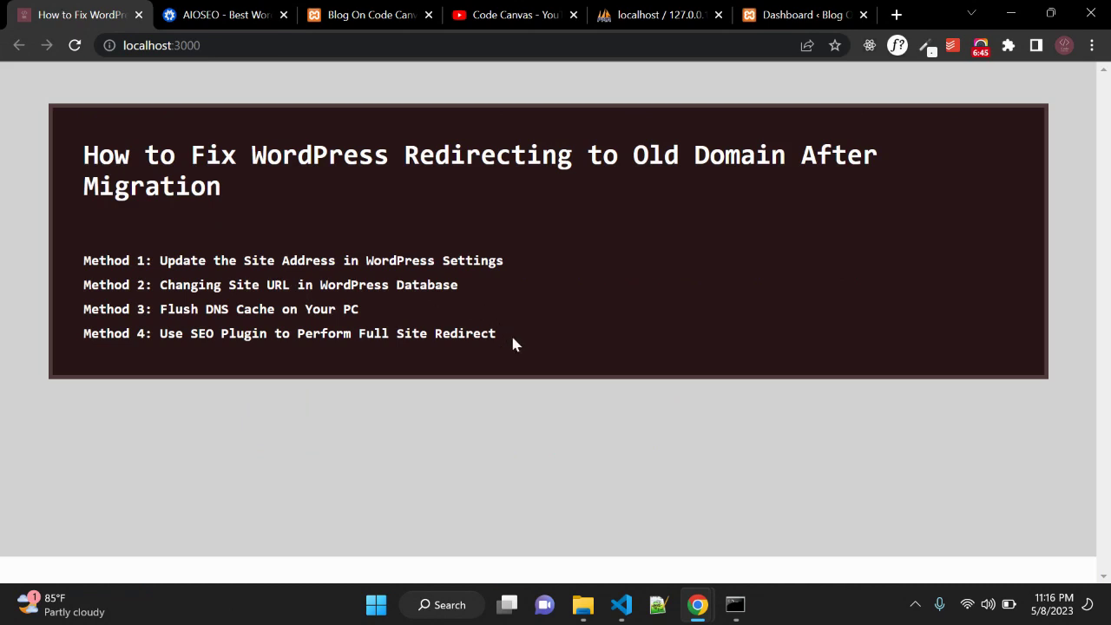